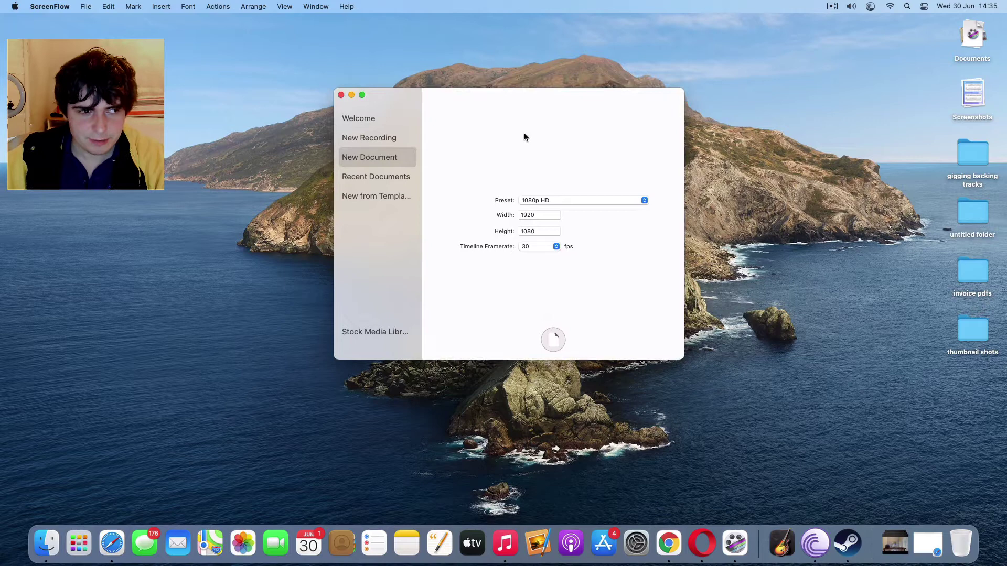
Create a new blank 1080p HD document, Untitled 2.
left_click(82, 7)
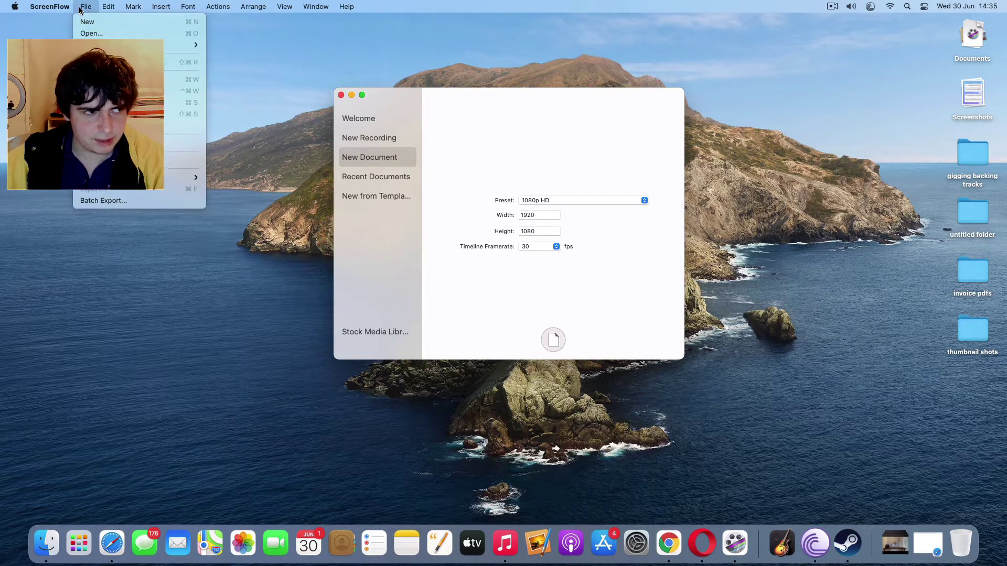
left_click(360, 65)
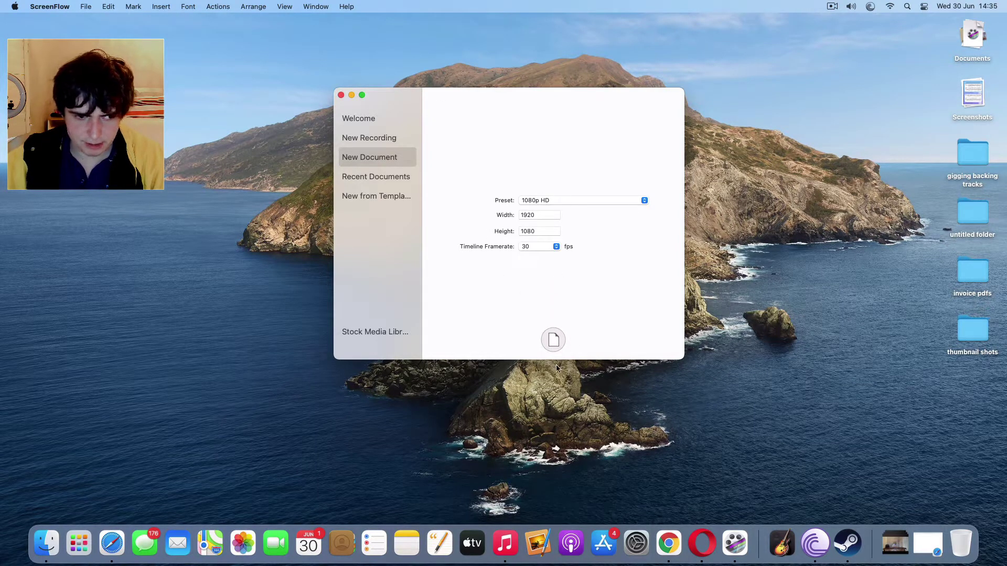
left_click(553, 338)
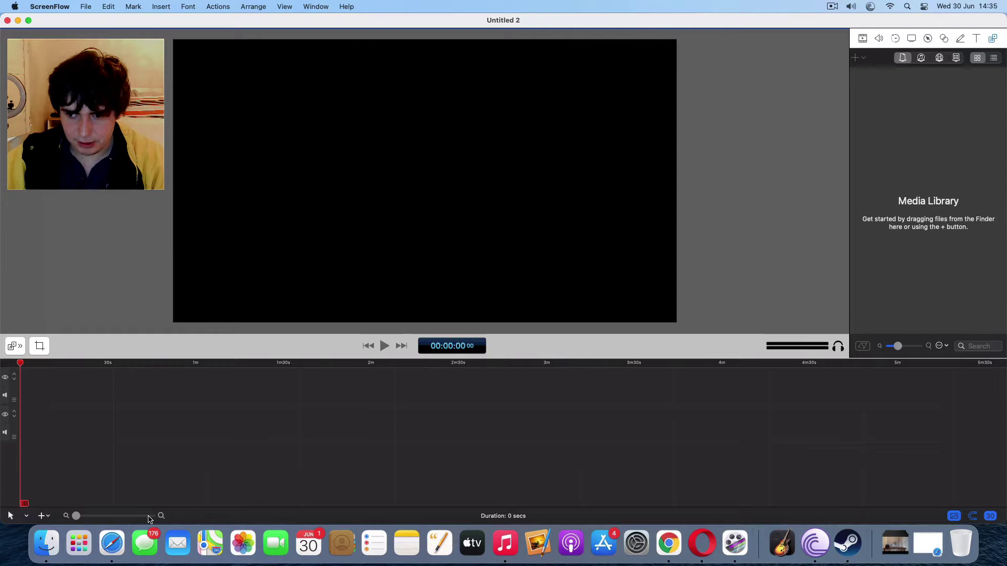
Drag IMG_1749.MOV and IMG_1750.MOV from Finder into the Media Library.
left_click(56, 544)
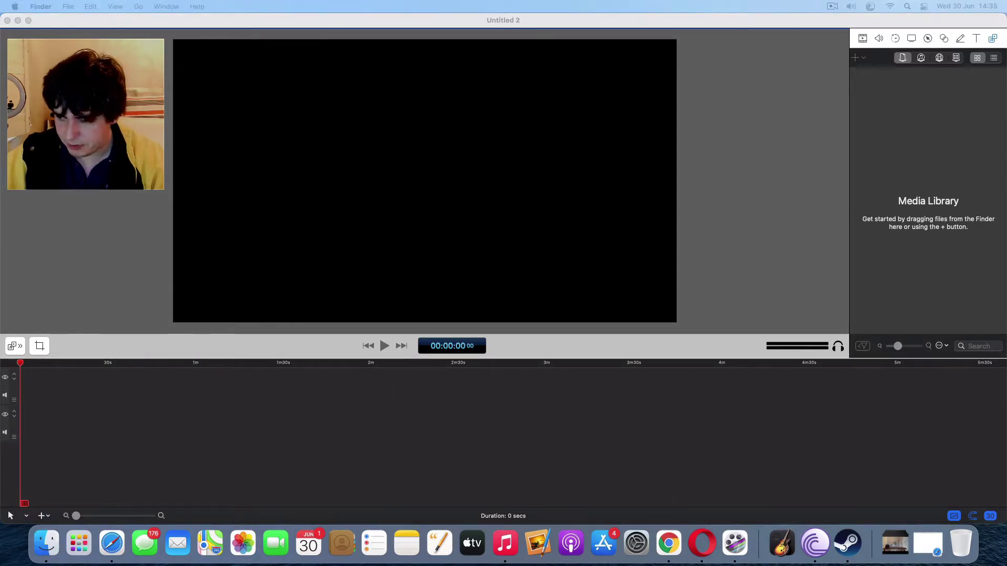
left_click_drag(995, 241, 917, 169)
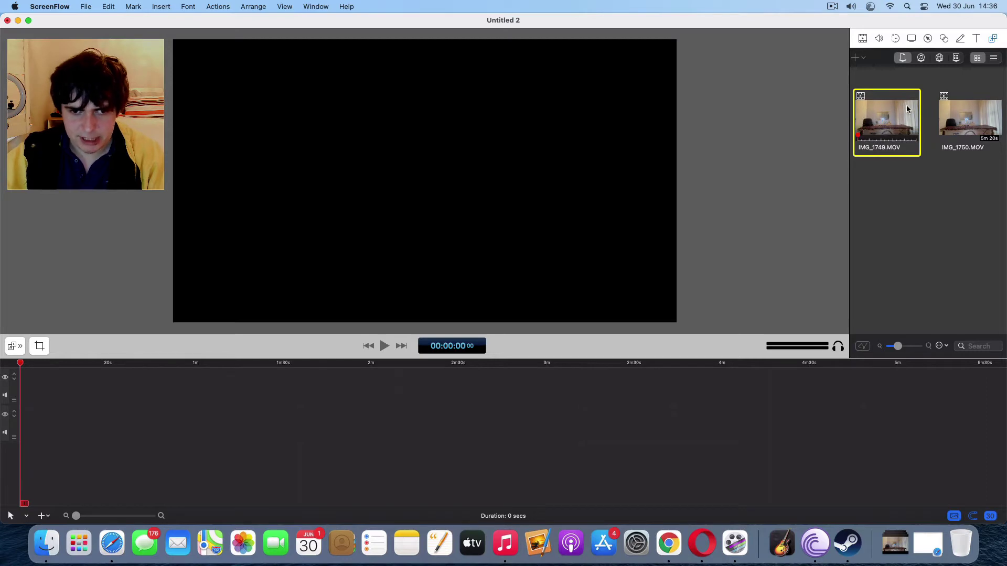
Place IMG_1749.MOV on the timeline, preview it, move it down one track and rewind.
left_click_drag(906, 105, 55, 434)
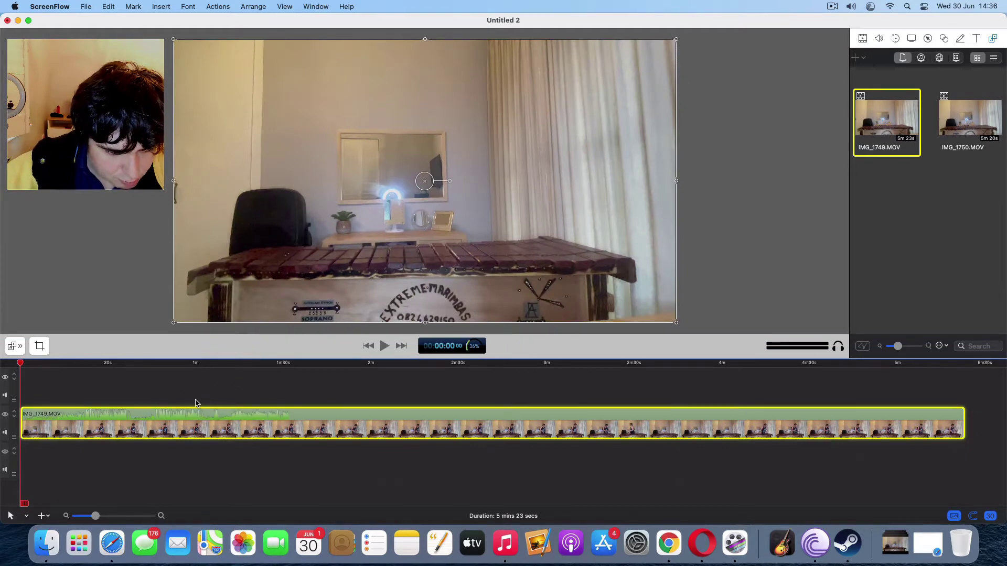
key("space")
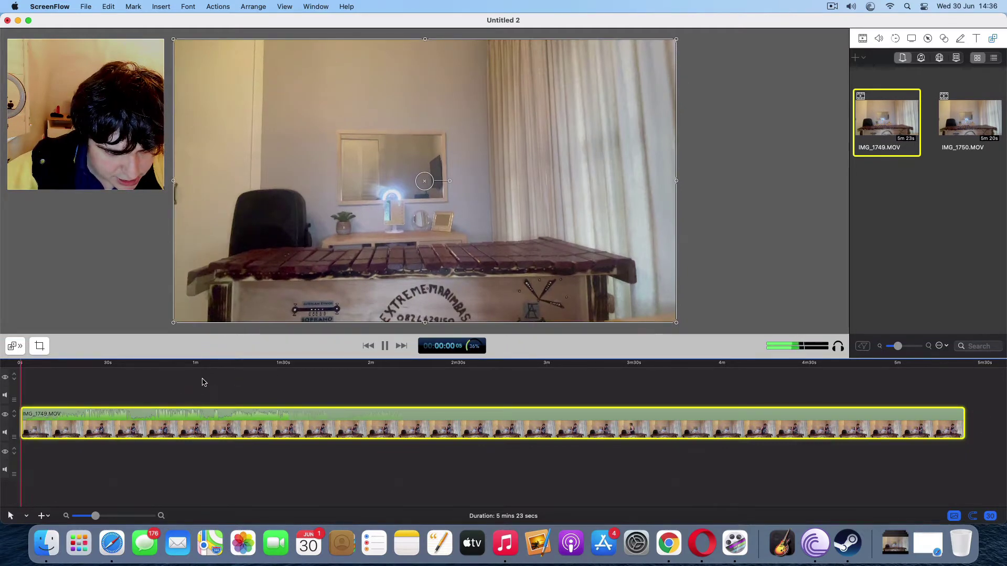
left_click(230, 365)
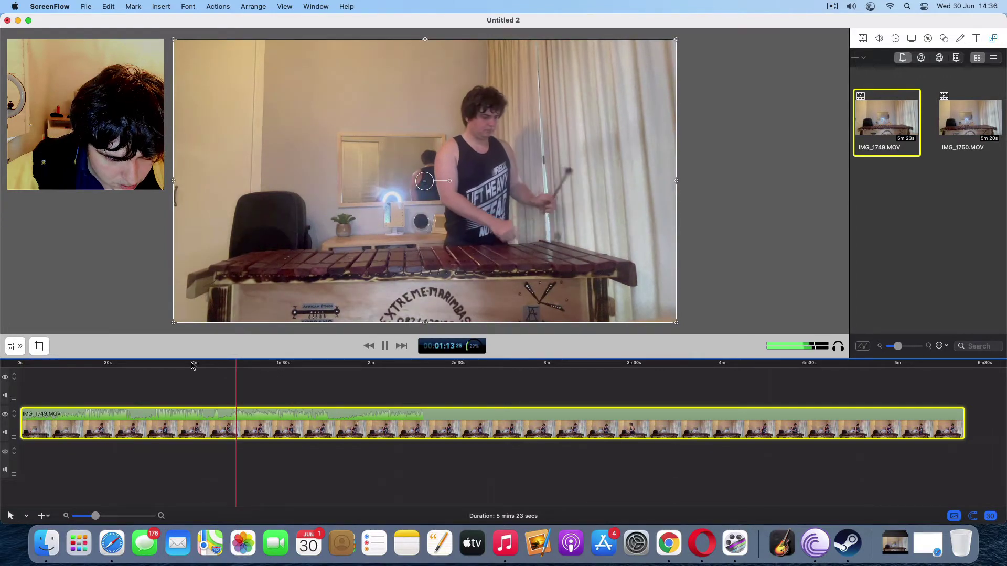
key("space")
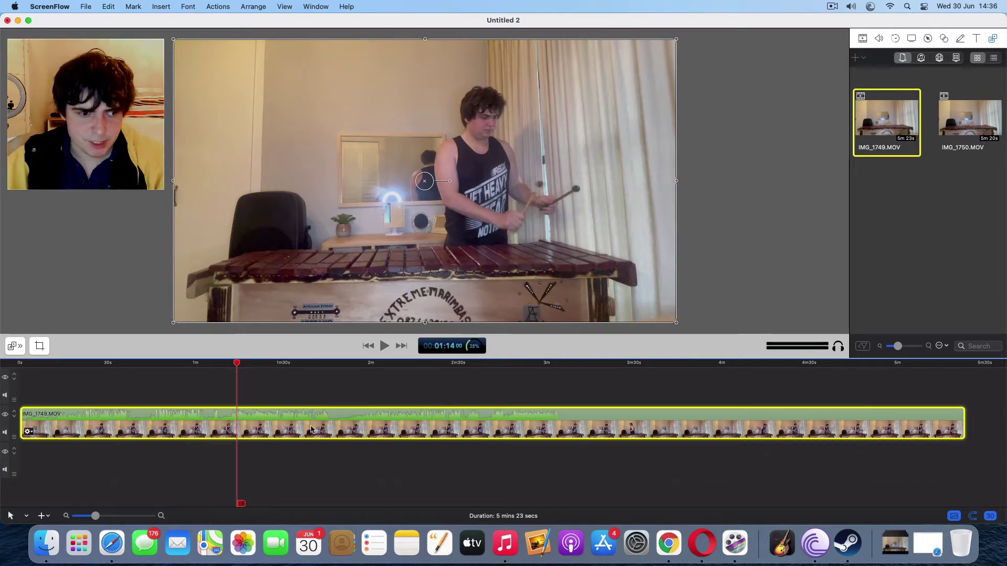
left_click_drag(164, 444, 153, 473)
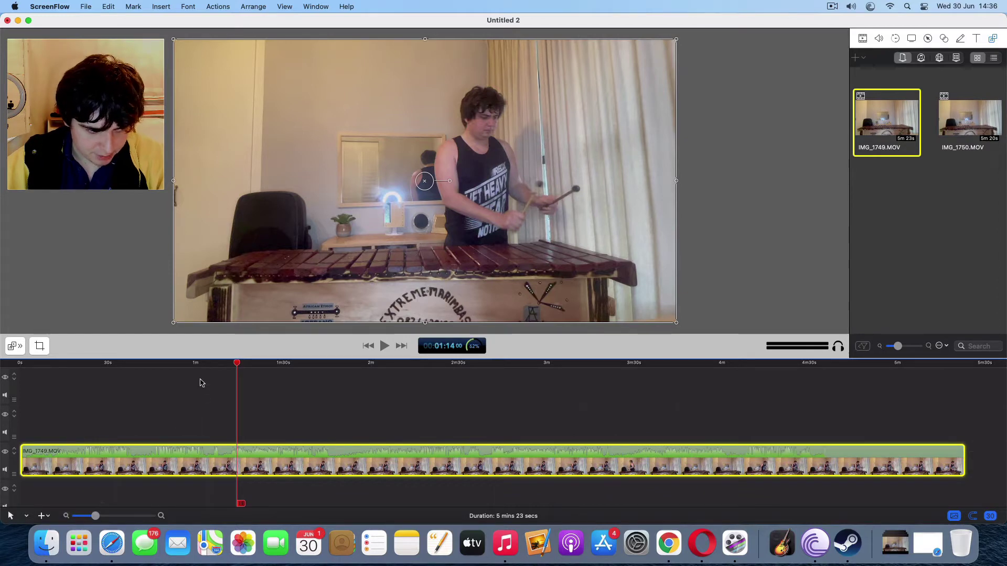
left_click(369, 345)
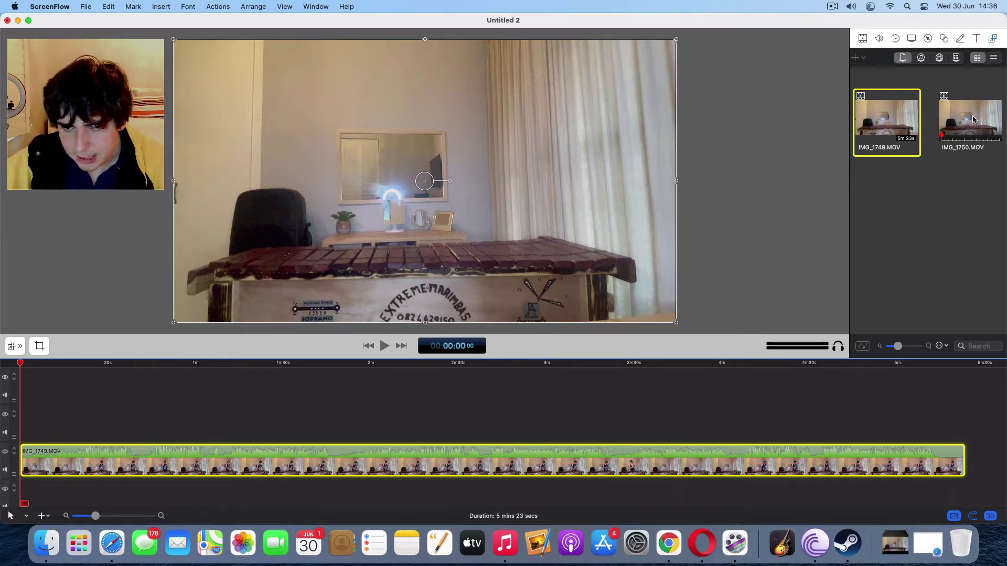
Add IMG_1750.MOV on the track above IMG_1749.MOV and zoom the timeline into the first seconds.
left_click_drag(973, 119, 16, 438)
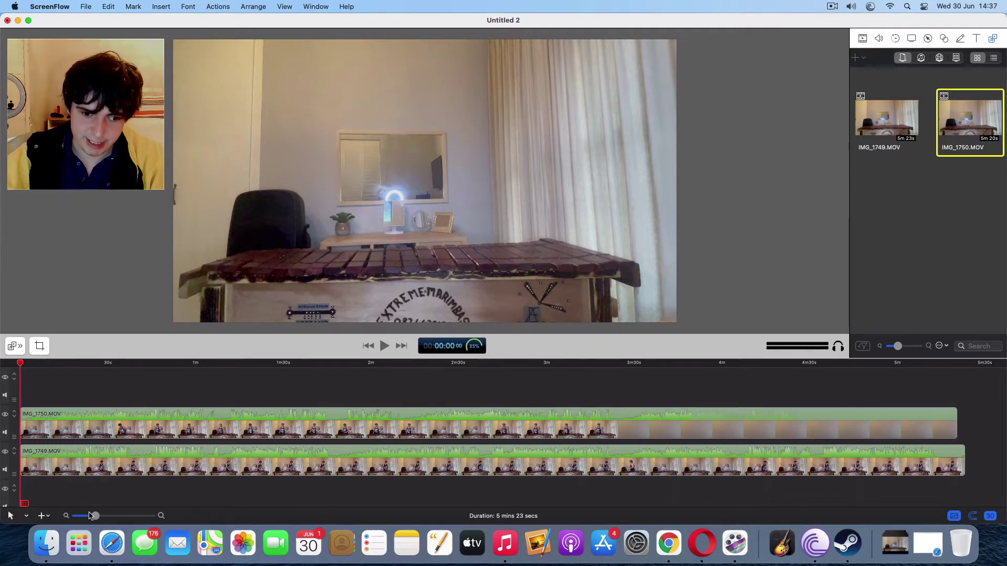
left_click_drag(90, 516, 131, 507)
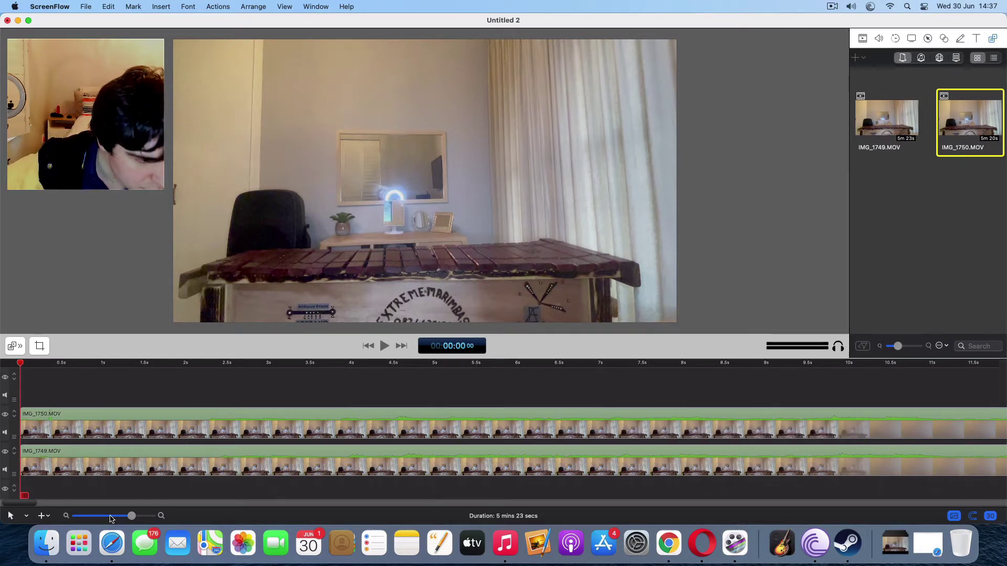
Split IMG_1750.MOV just under the two-second mark and delete its opening piece.
left_click(127, 516)
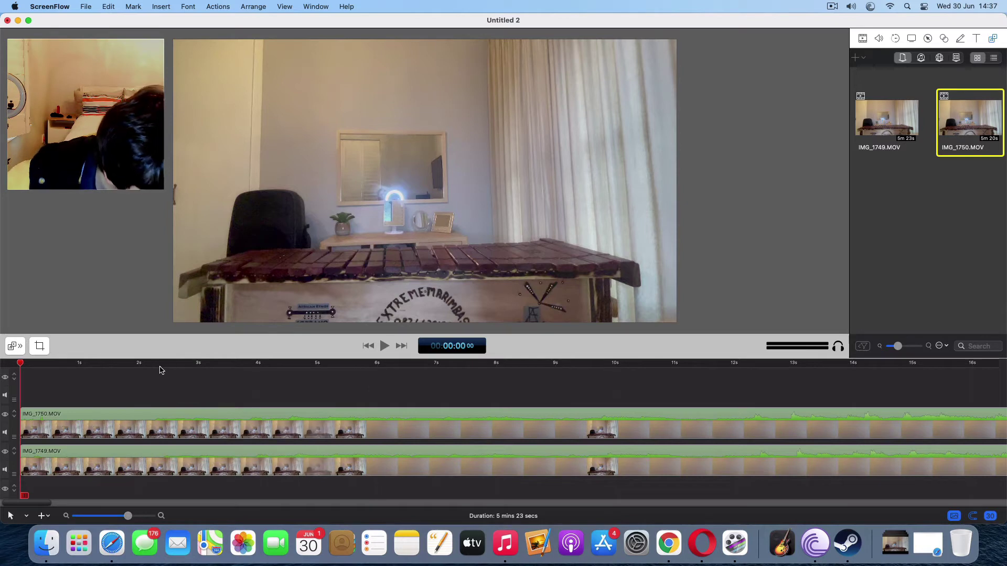
left_click_drag(161, 362, 153, 364)
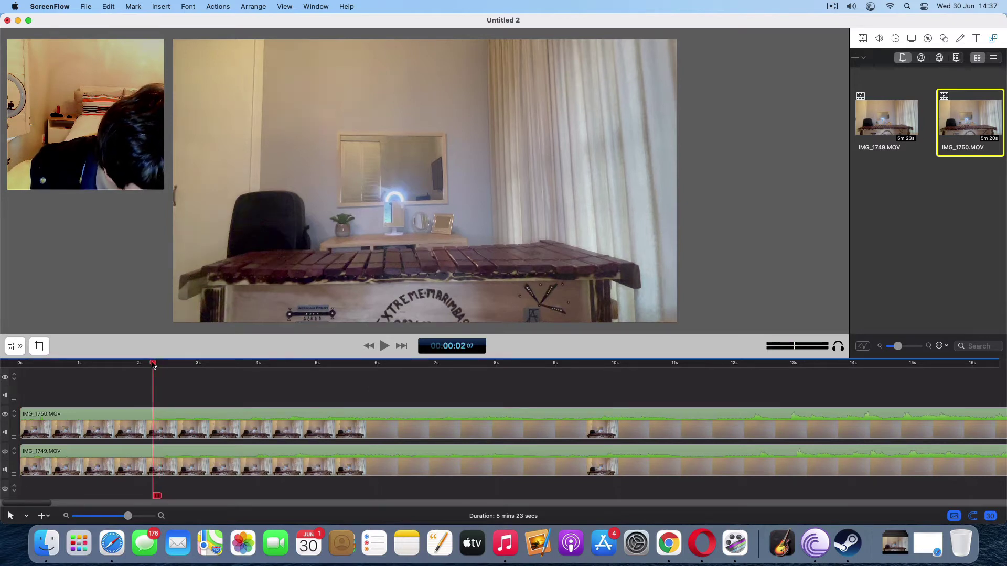
left_click_drag(154, 365, 116, 365)
left_click(135, 425)
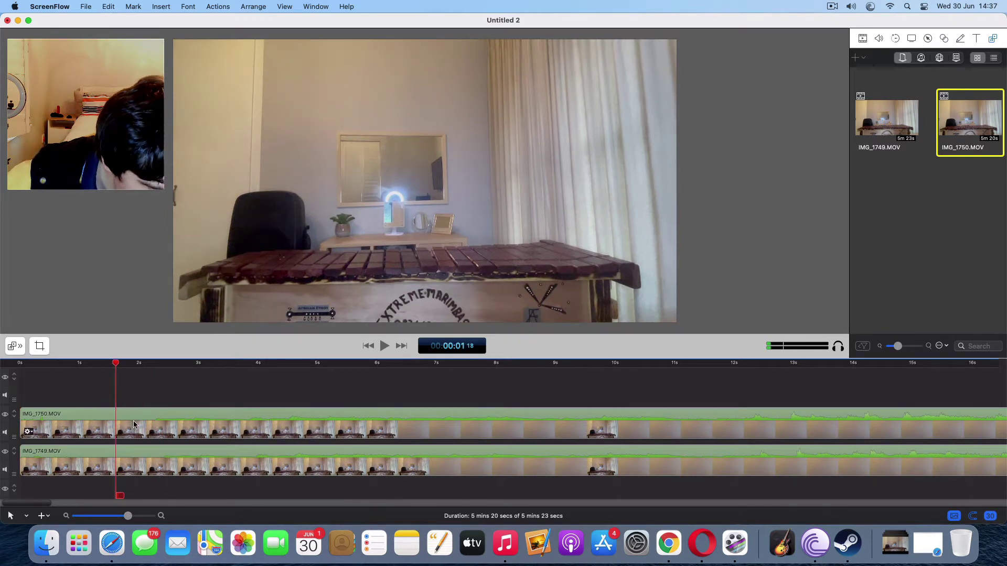
right_click(134, 424)
left_click(128, 433)
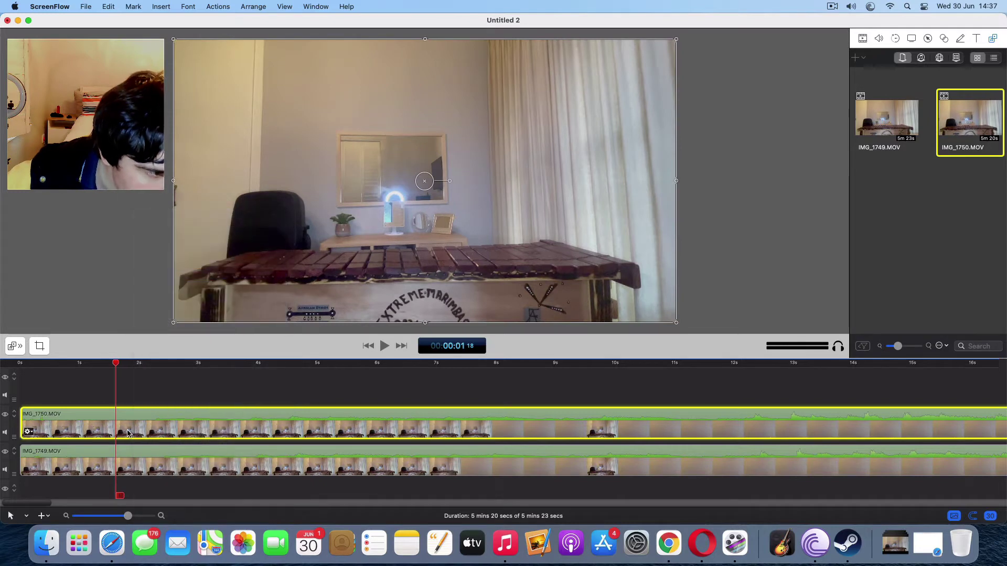
key("t")
key("Delete")
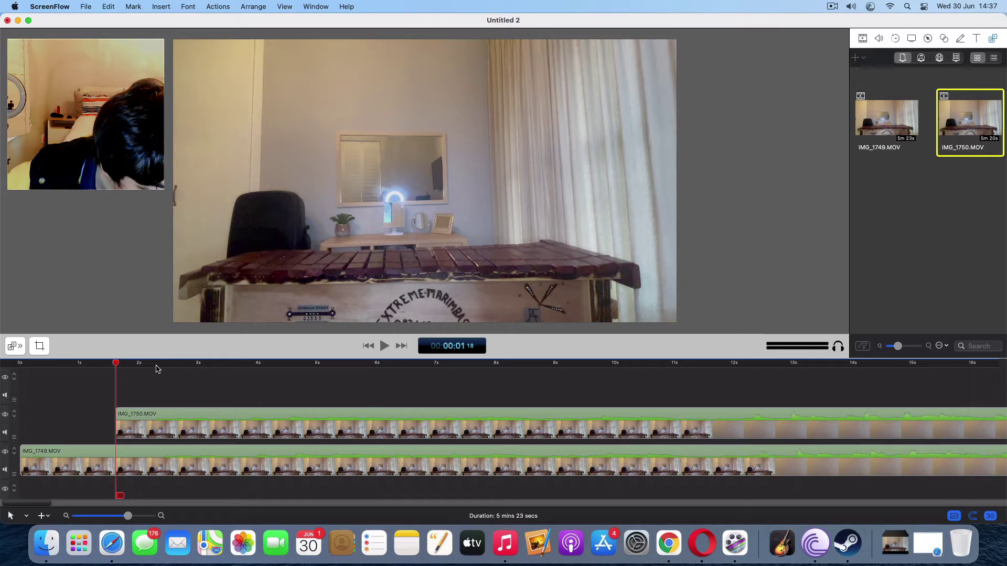
Nudge IMG_1750.MOV slightly later so it plays in sync with IMG_1749.MOV.
left_click_drag(156, 369, 149, 372)
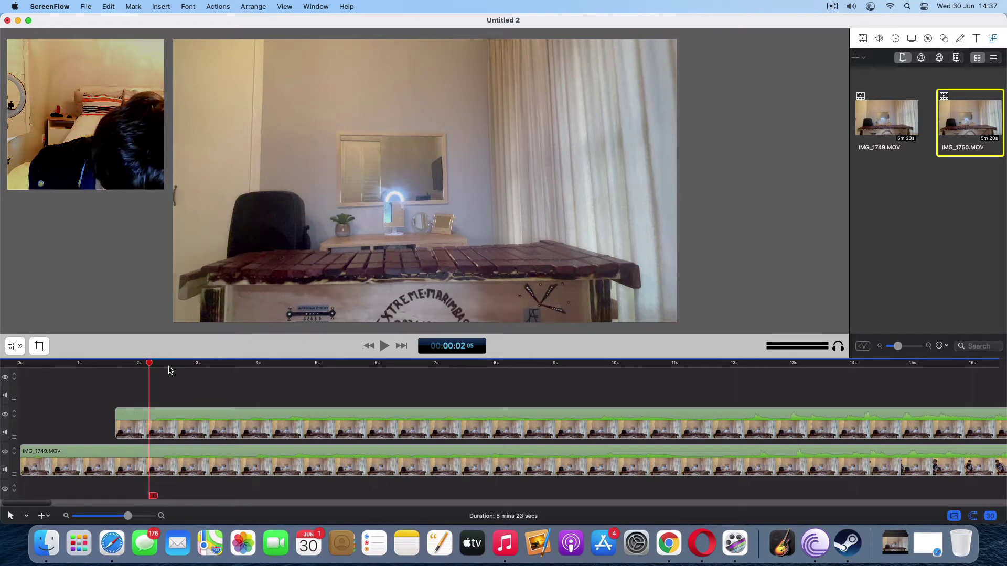
mouse_move(169, 370)
left_mouse_down()
mouse_move(152, 371)
mouse_move(168, 373)
left_mouse_up()
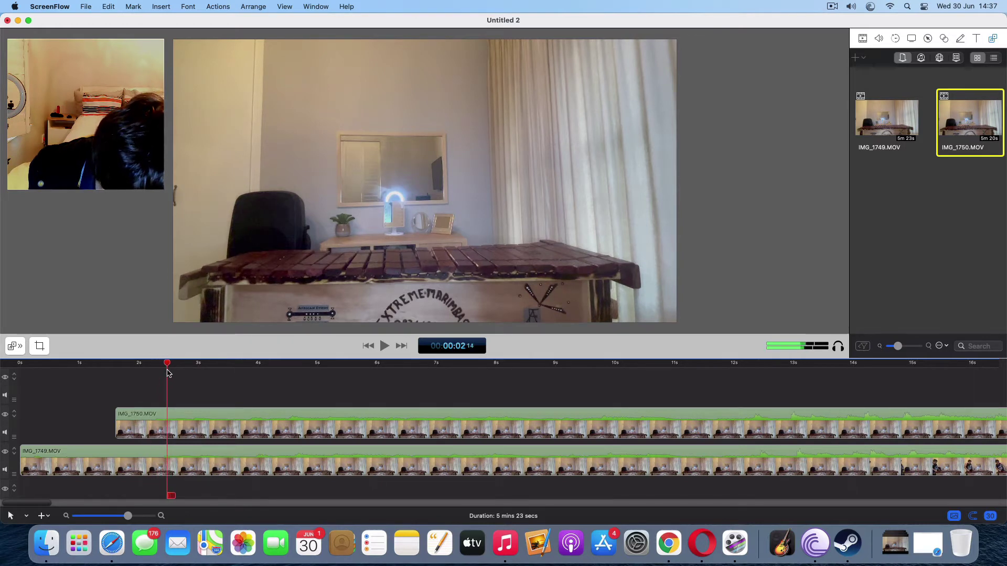
left_click_drag(192, 414, 201, 424)
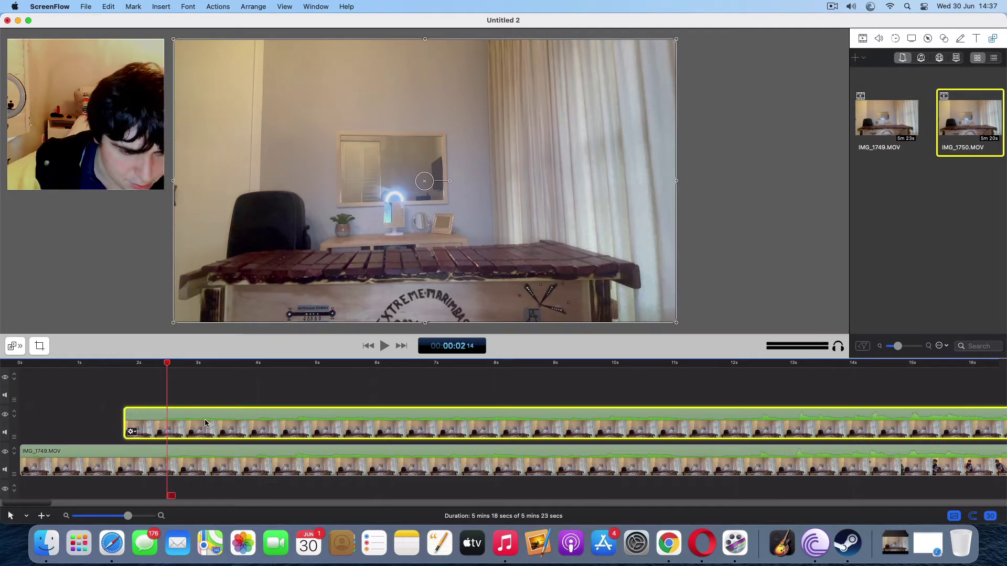
key("space")
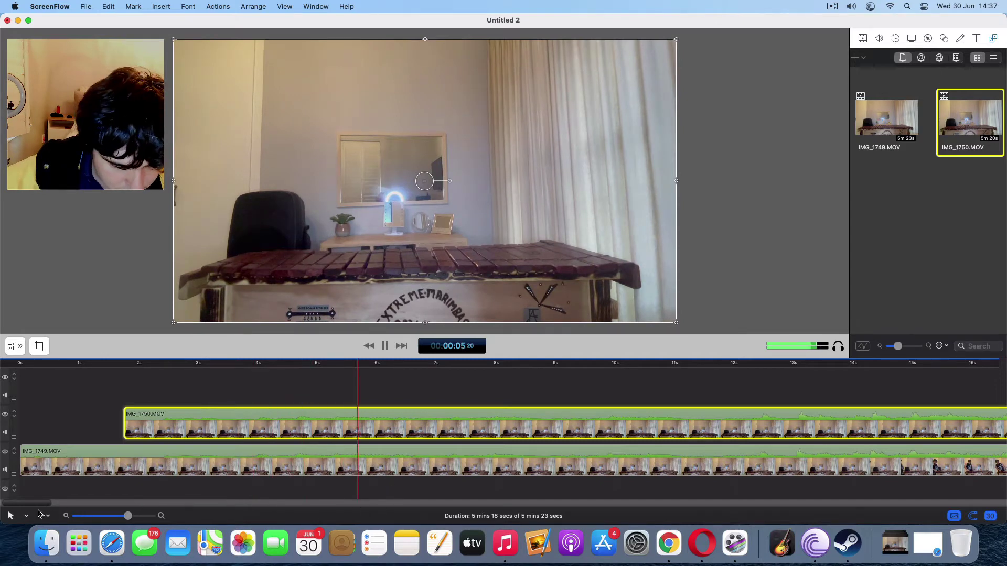
left_click_drag(38, 507, 63, 511)
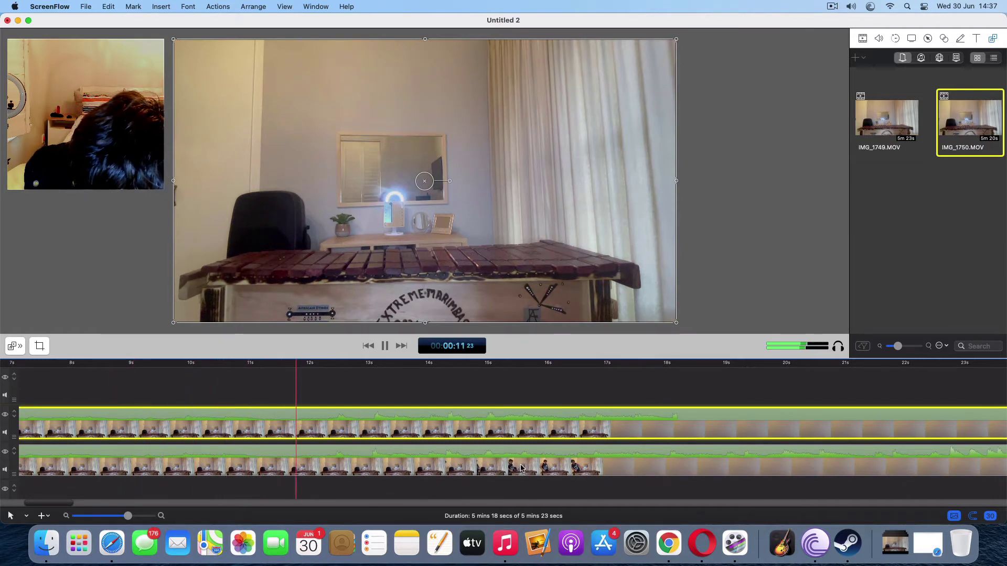
key("space")
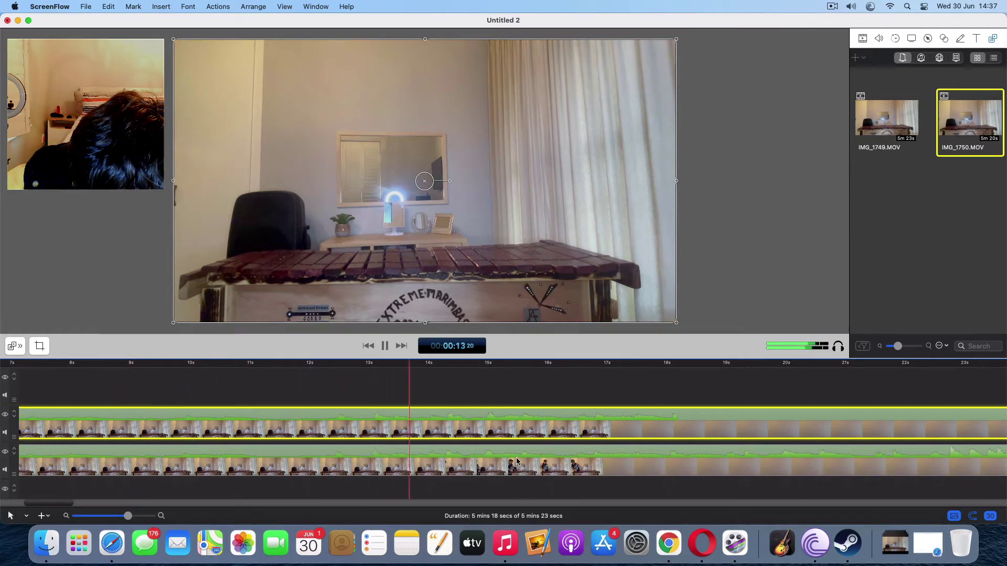
left_click(491, 372)
left_click(491, 373)
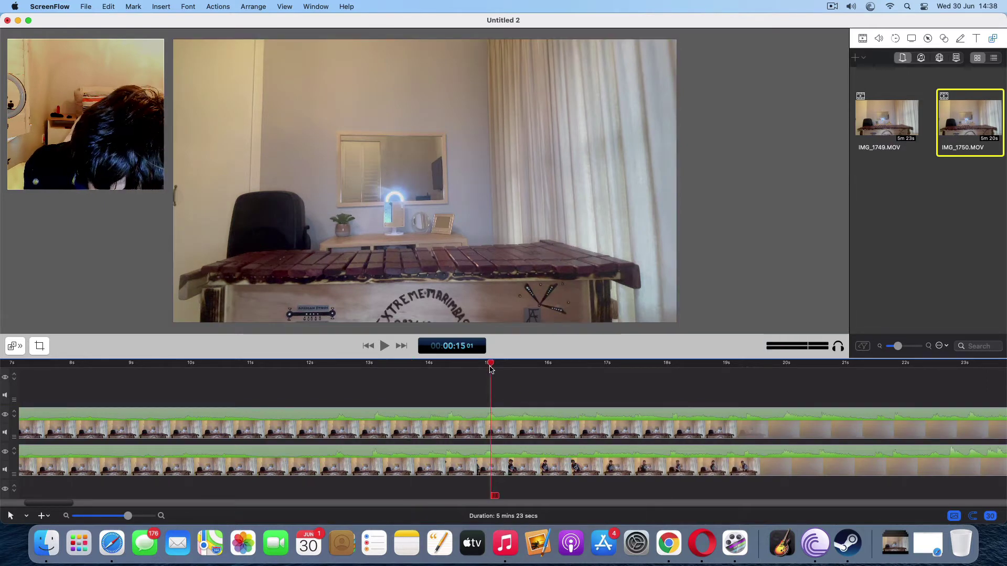
left_click(503, 425)
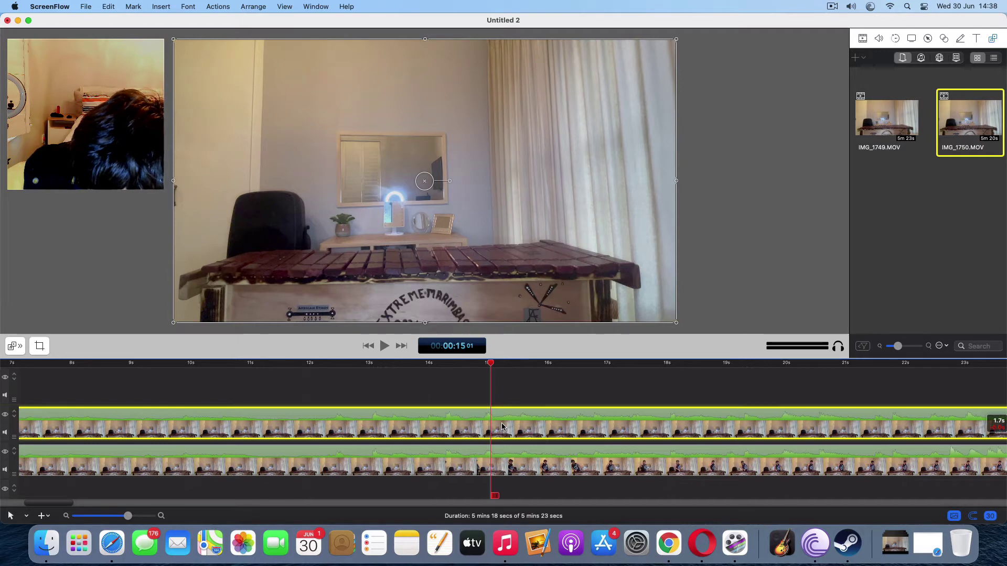
key("space")
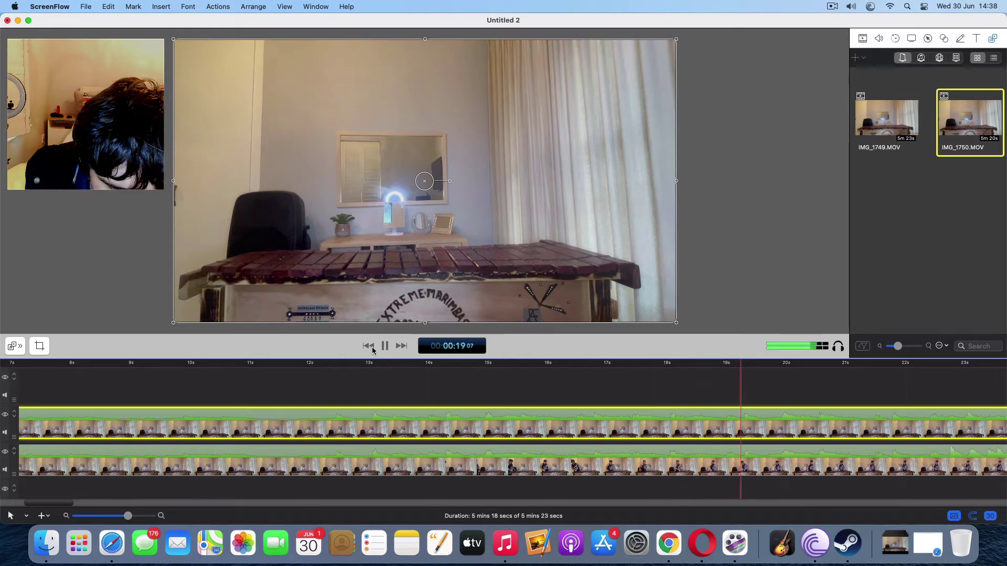
key("space")
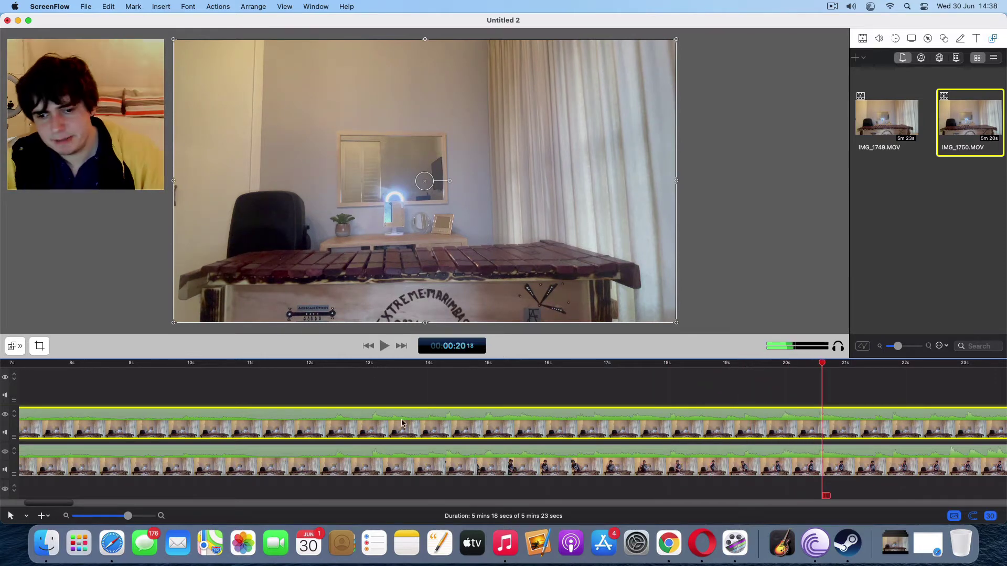
left_click(525, 400)
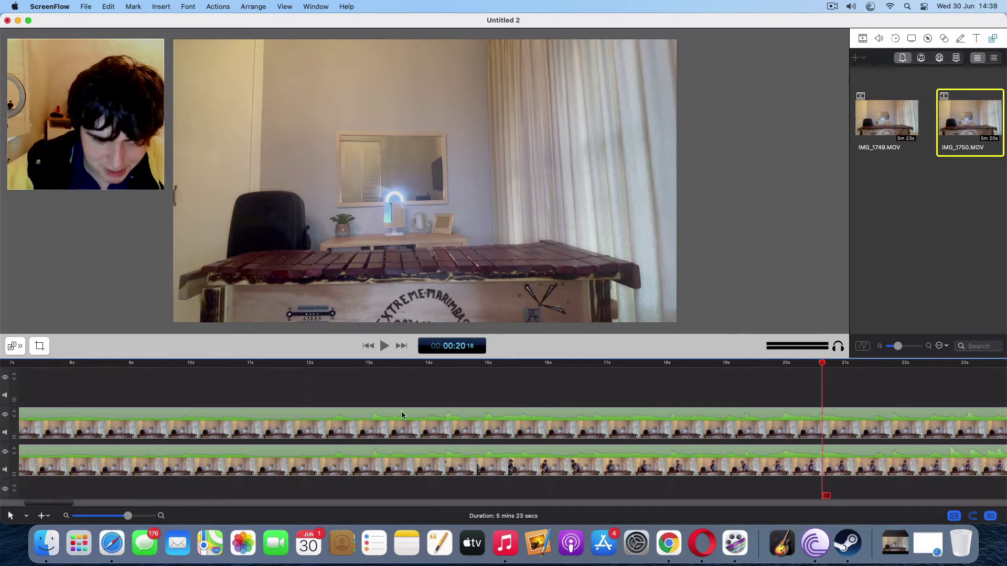
left_click_drag(38, 505, 1, 505)
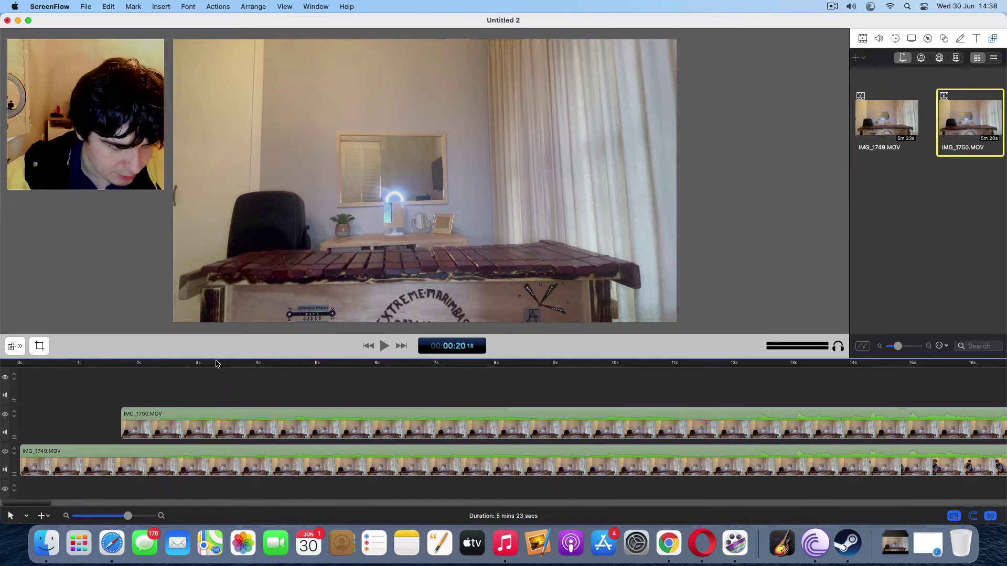
Hide the top video track and view the lower clip at 26 seconds.
left_click_drag(217, 363, 748, 384)
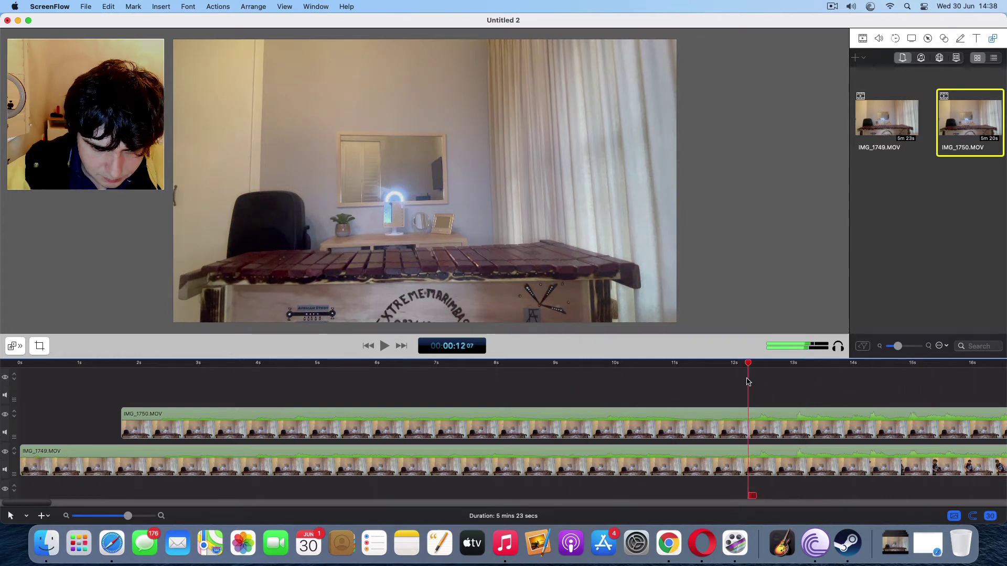
left_click_drag(31, 503, 83, 505)
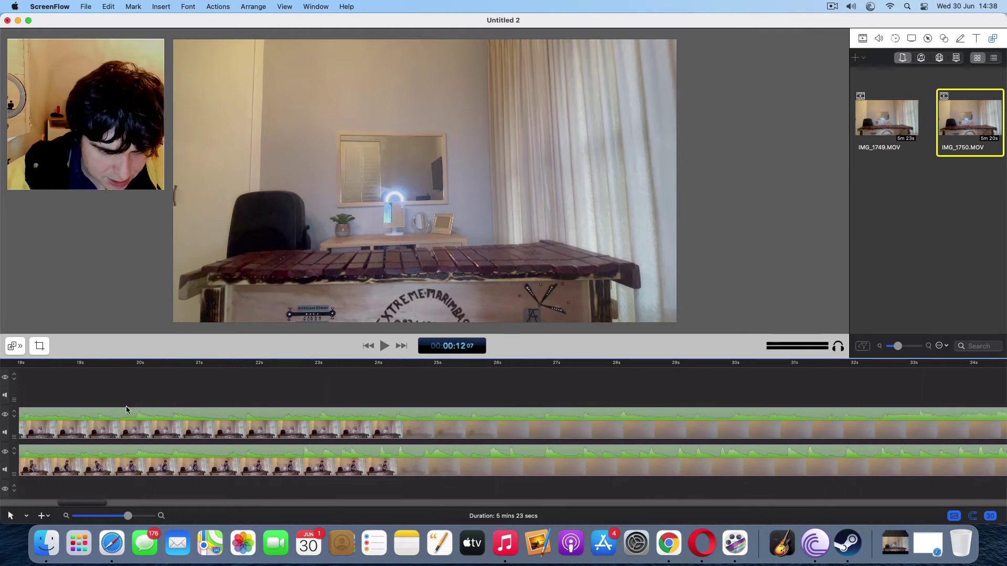
left_click(5, 417)
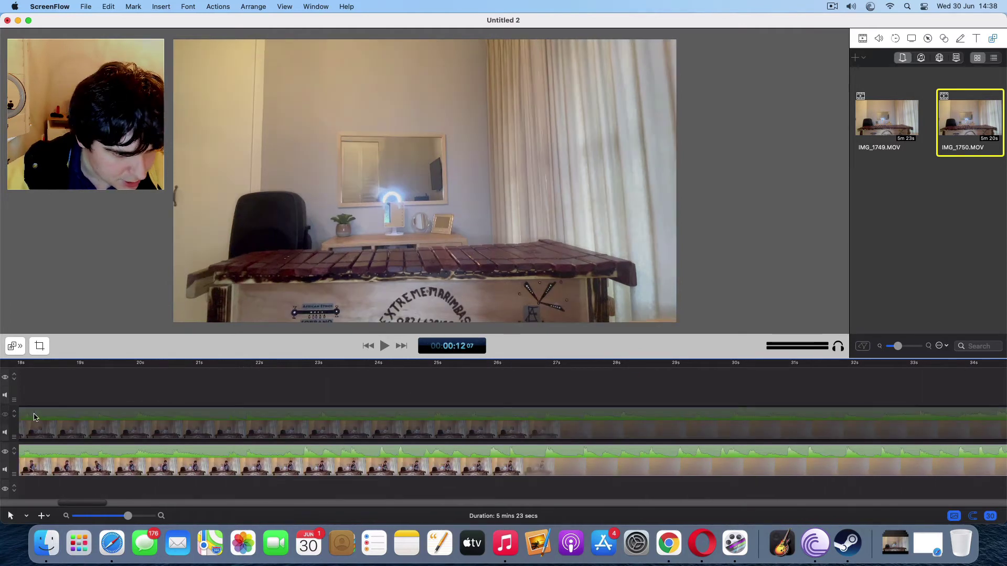
left_click(508, 365)
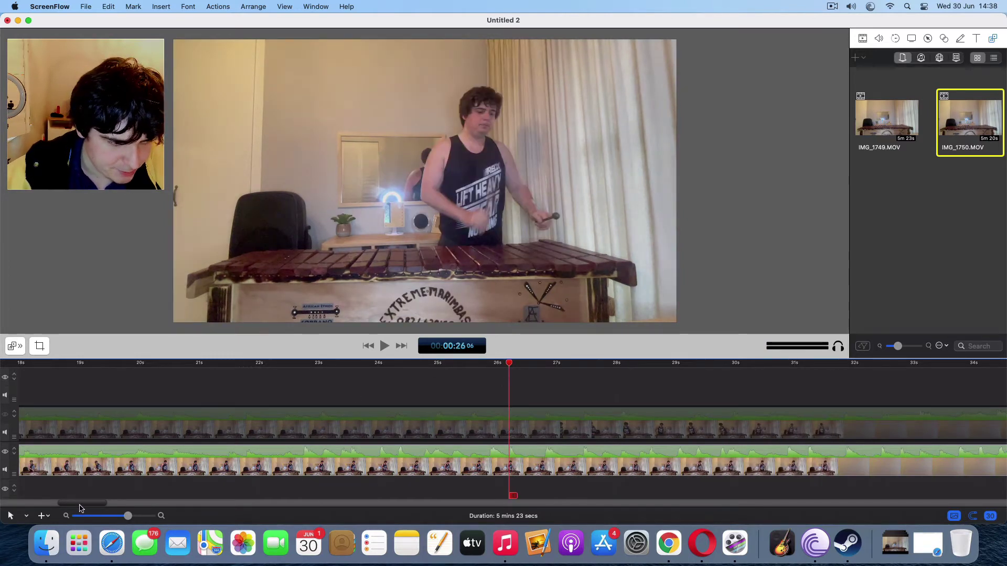
Show the top track again, move the playhead to 31 seconds and select the top clip.
left_click_drag(79, 504, 86, 504)
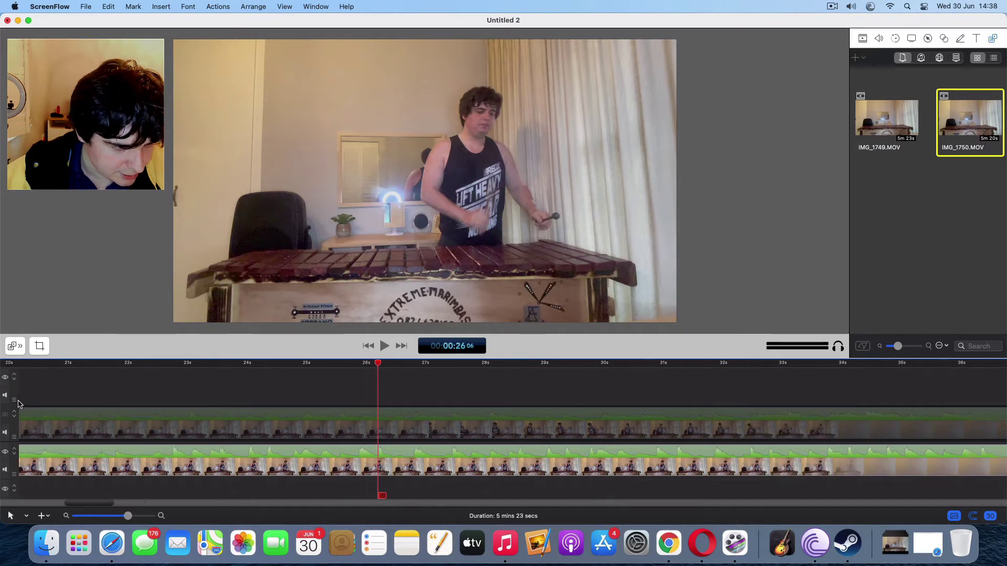
left_click(6, 415)
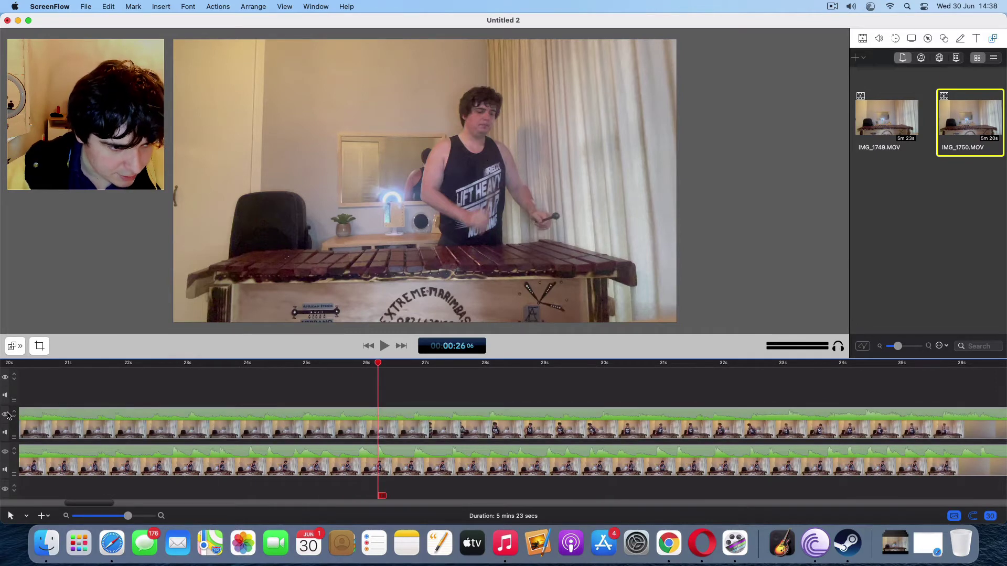
left_click(667, 364)
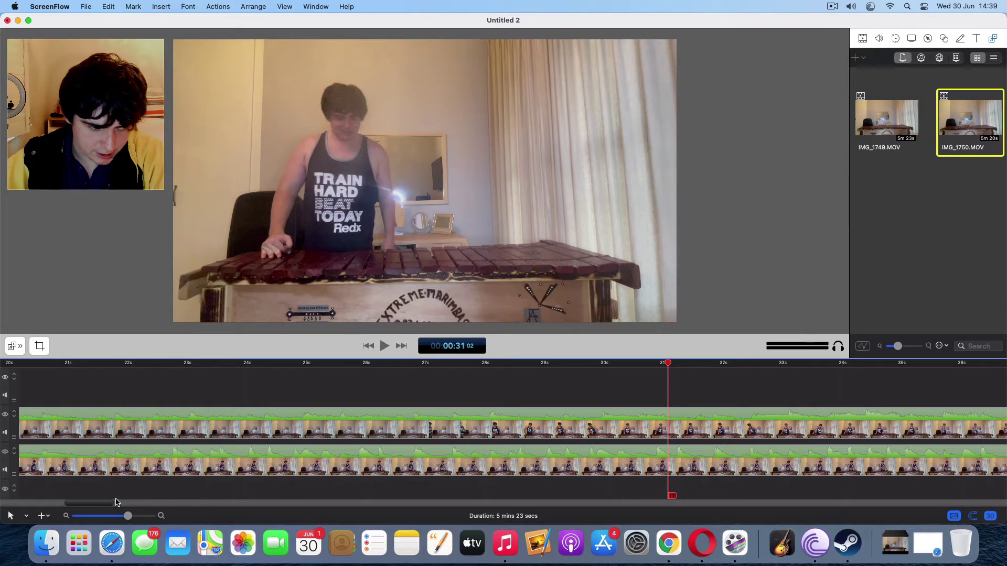
left_click_drag(104, 507, 119, 507)
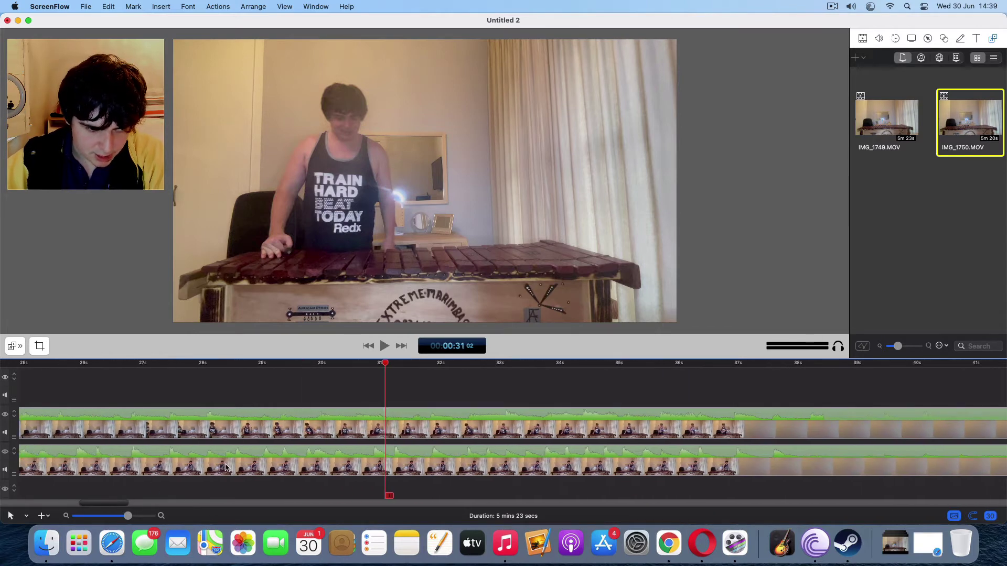
left_click(413, 423)
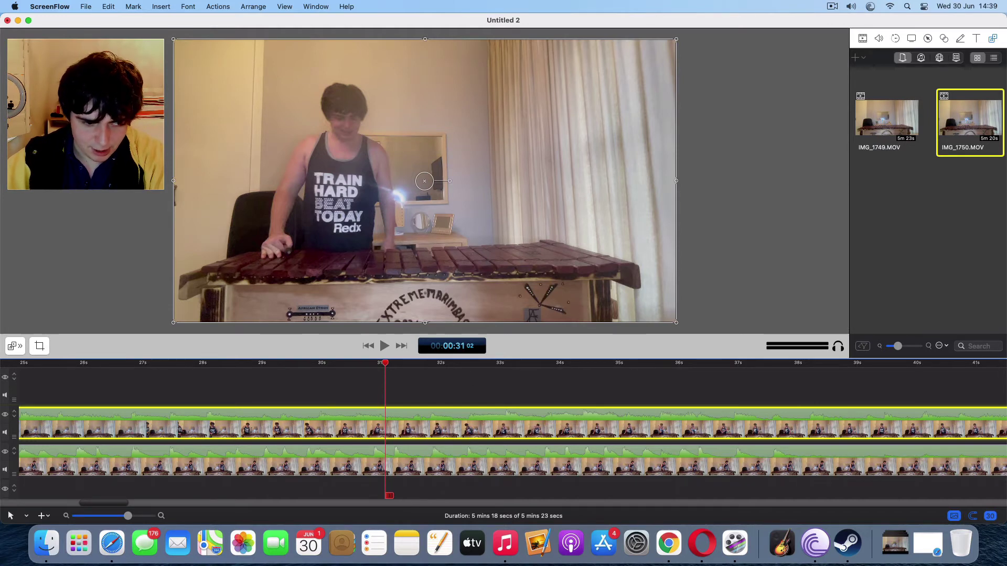
In the Video inspector's Cropping section, crop 400 off the top clip's right side.
left_click(862, 39)
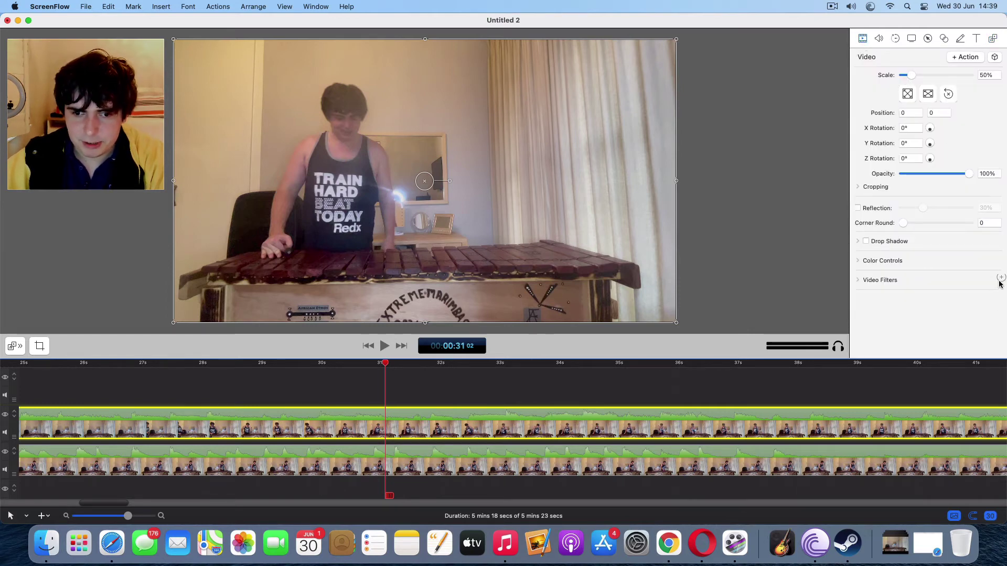
left_click(859, 188)
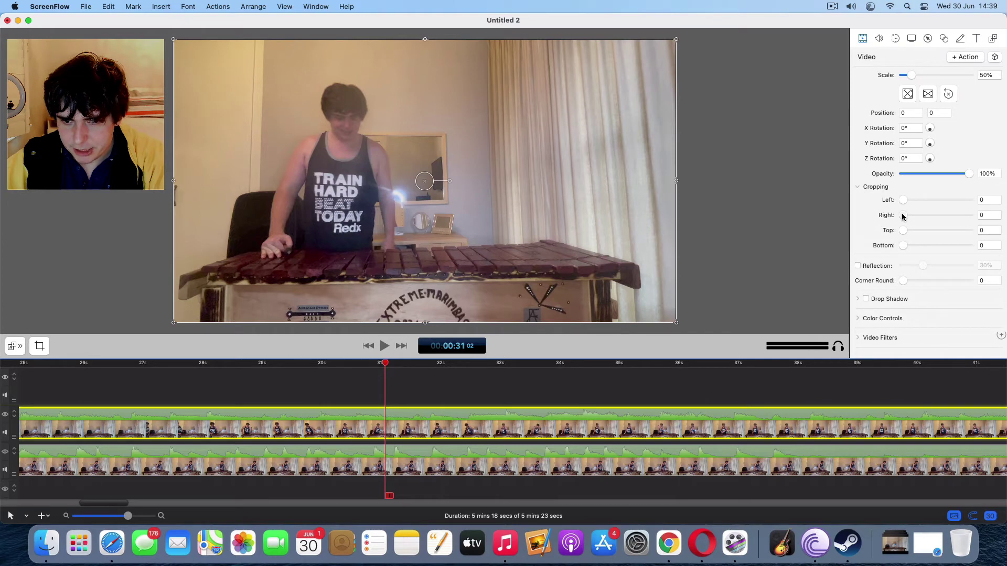
left_click_drag(899, 215, 969, 215)
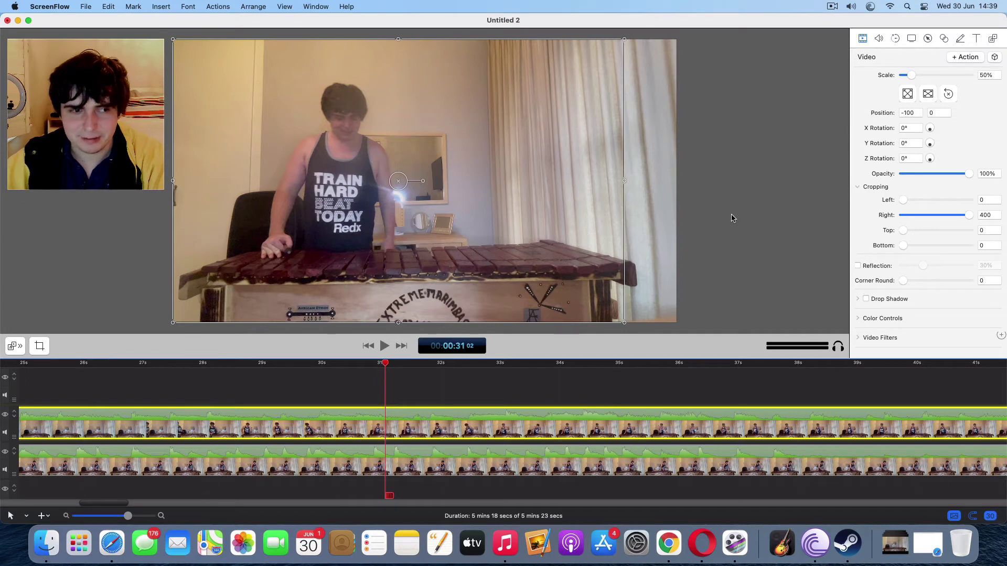
left_click(991, 215)
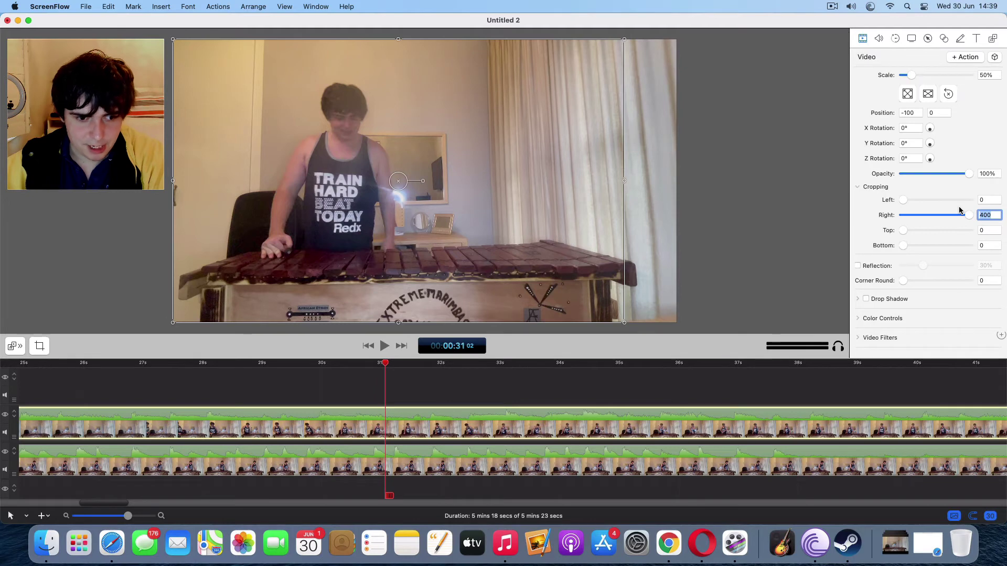
Raise the top clip's right crop through 1800 and 1900 to 1950, then deselect it.
type("18")
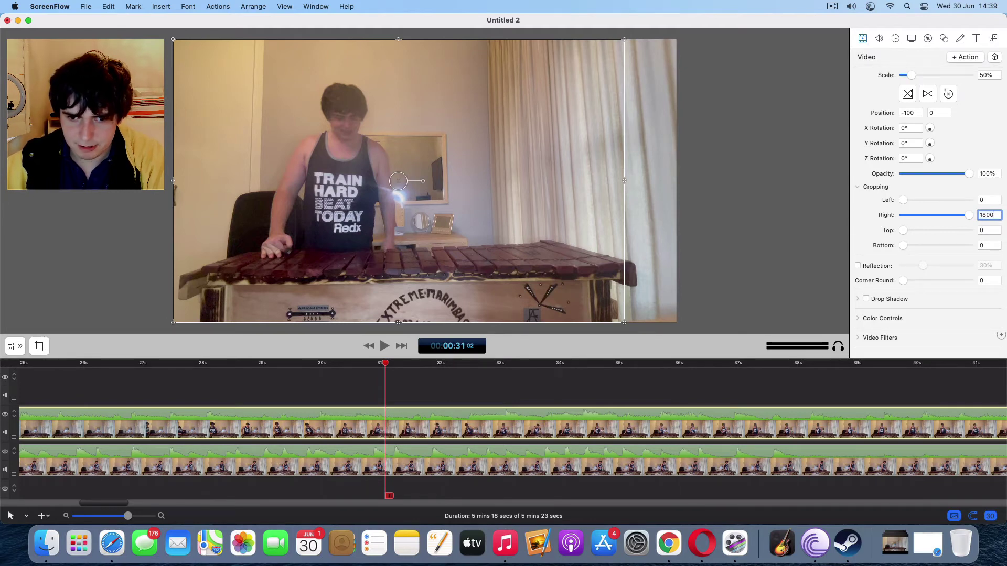
key("Return")
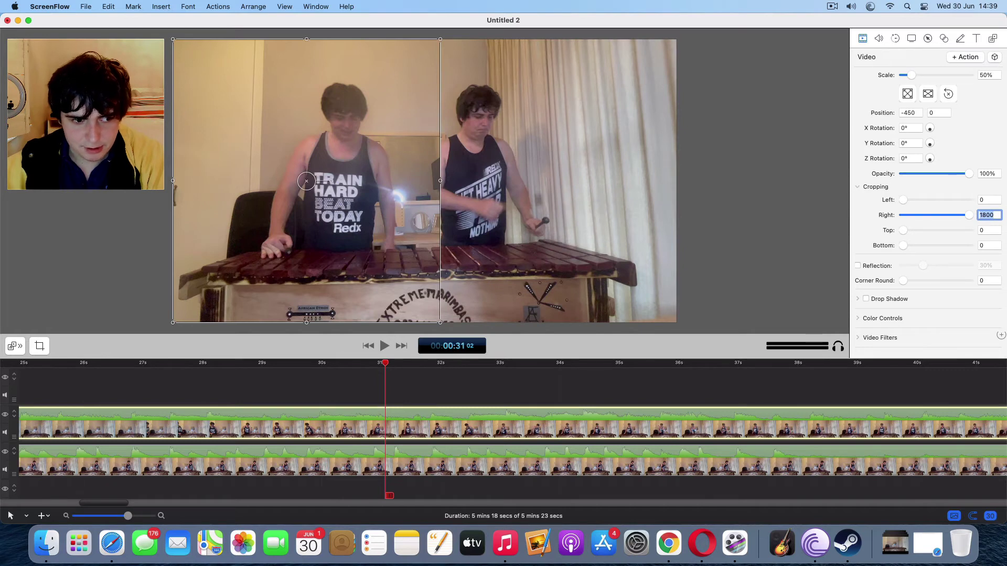
type("1")
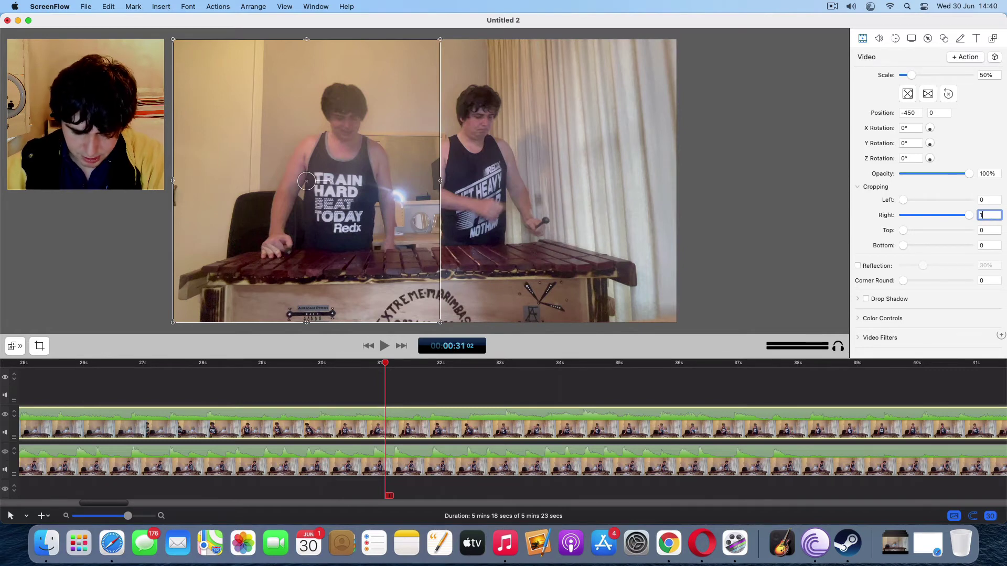
type("900")
key("Return")
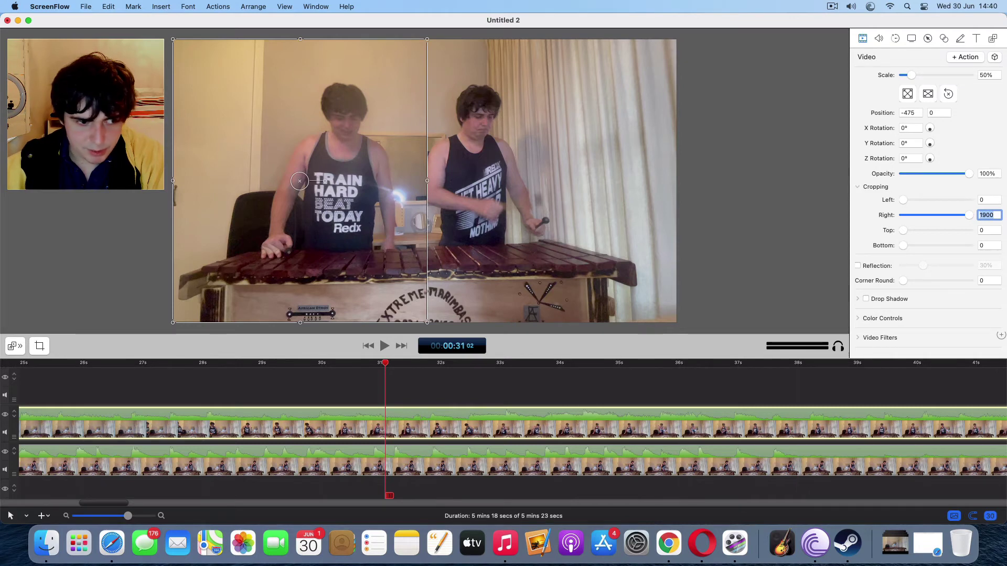
type("2")
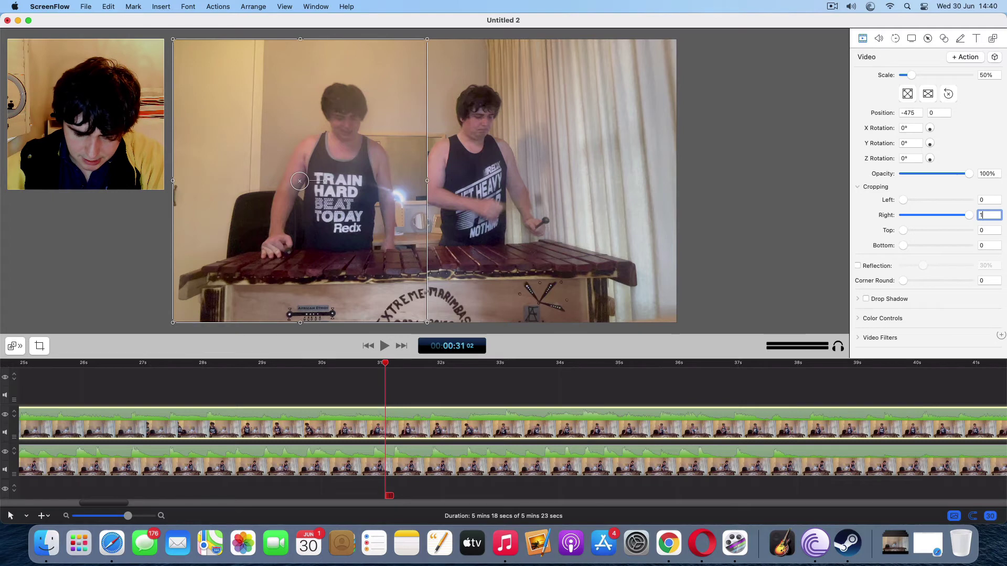
type("0")
key("Return")
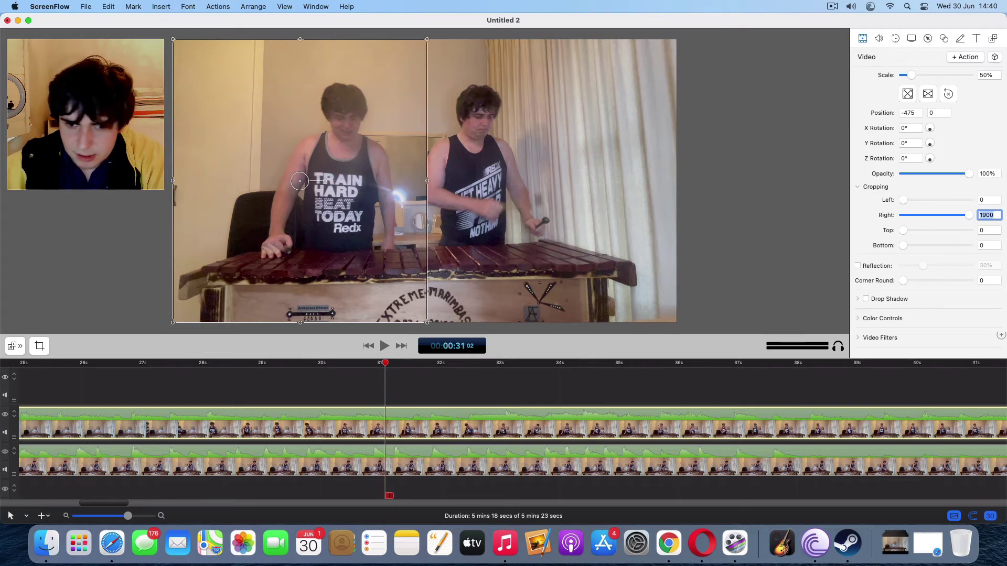
type("1")
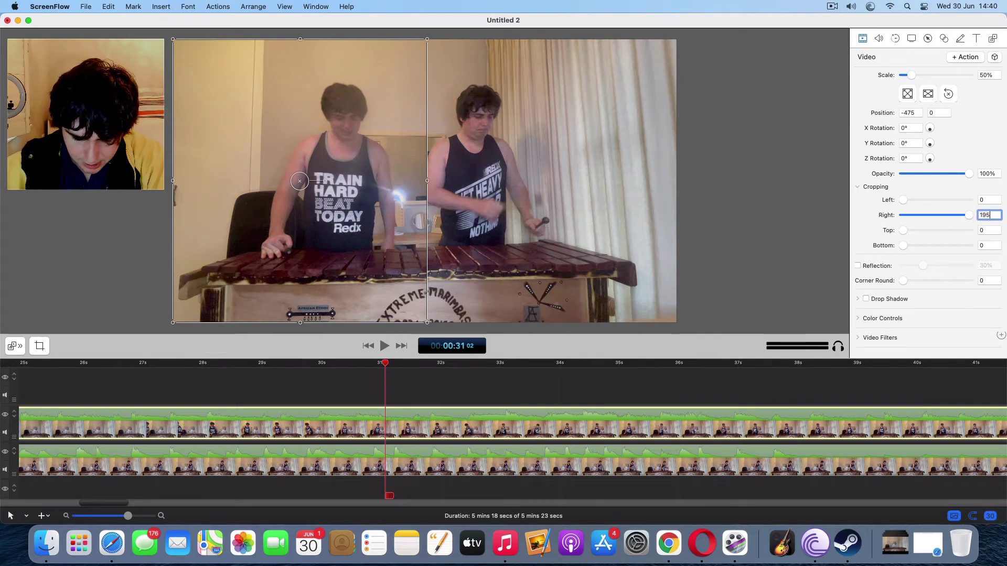
key("Return")
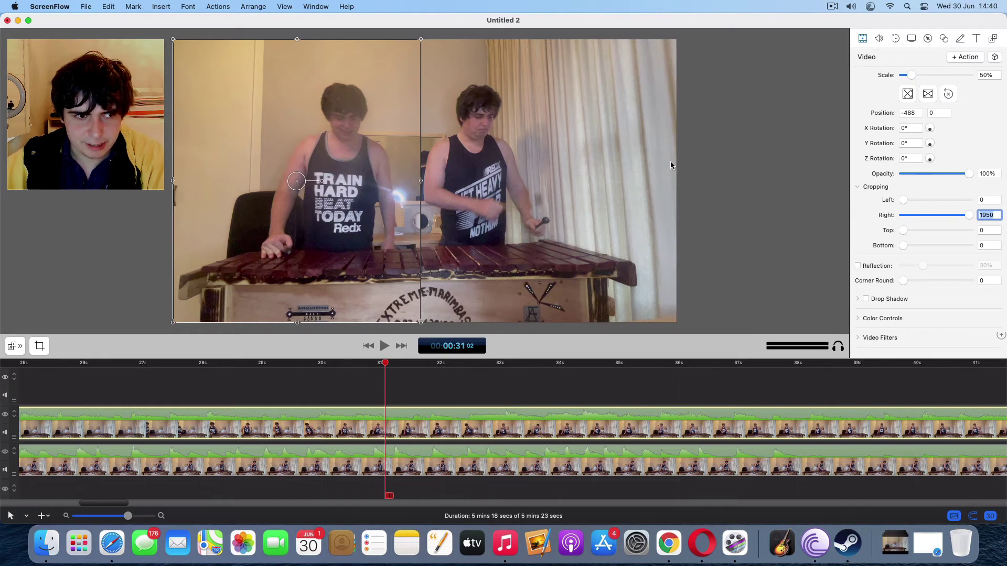
left_click(770, 158)
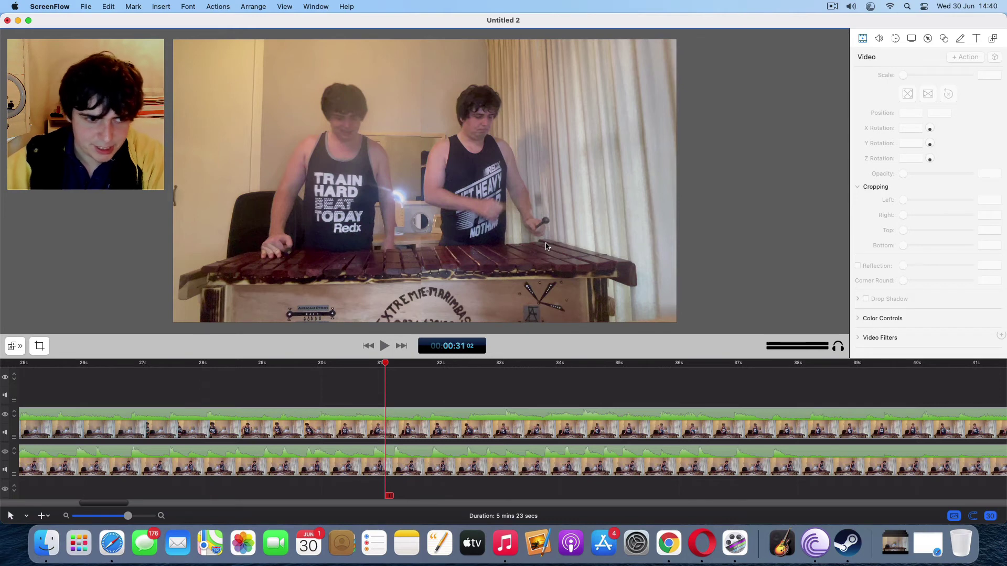
Play the split screen briefly to check sync, then select the top clip and zoom the canvas on the seam.
key("space")
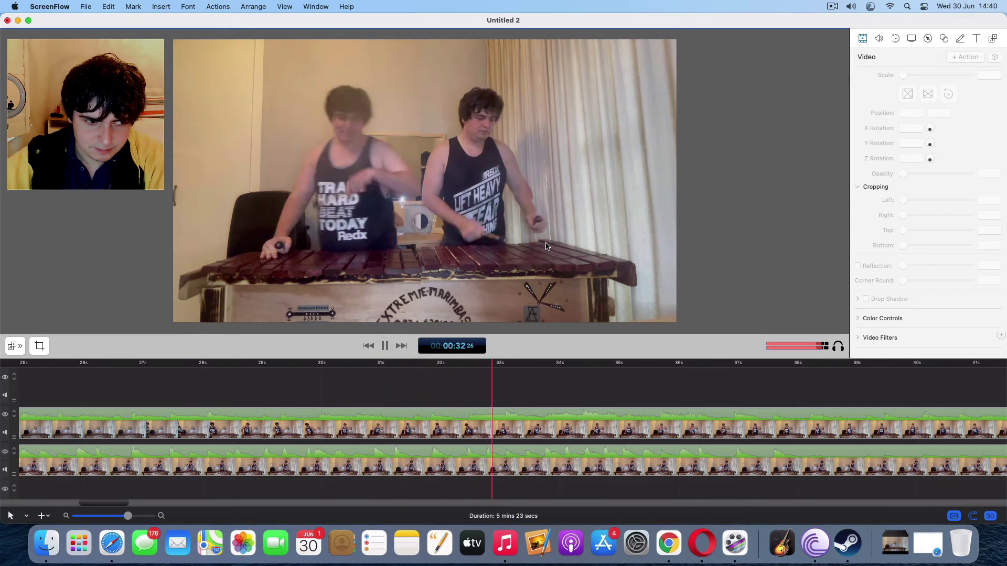
key("space")
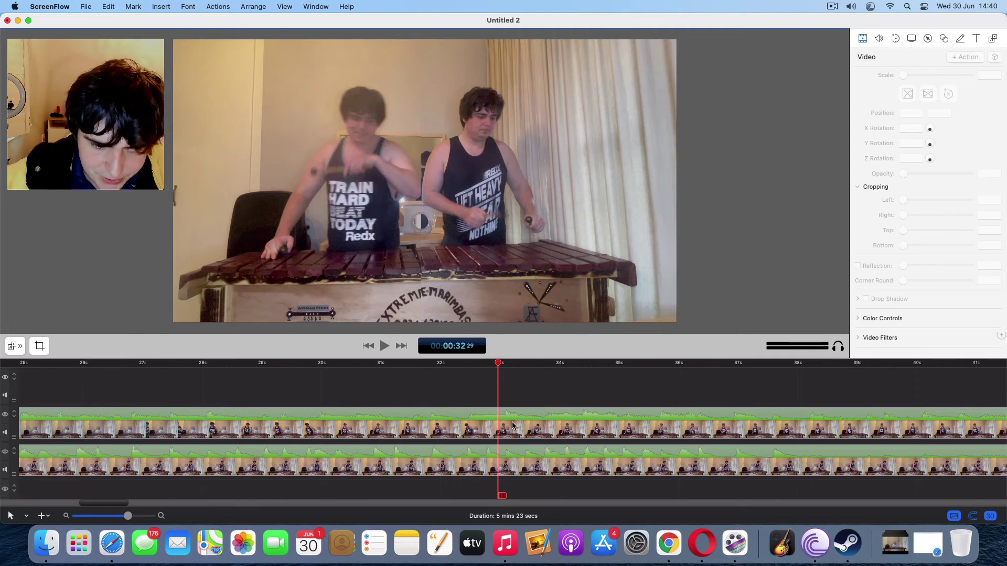
left_click(506, 427)
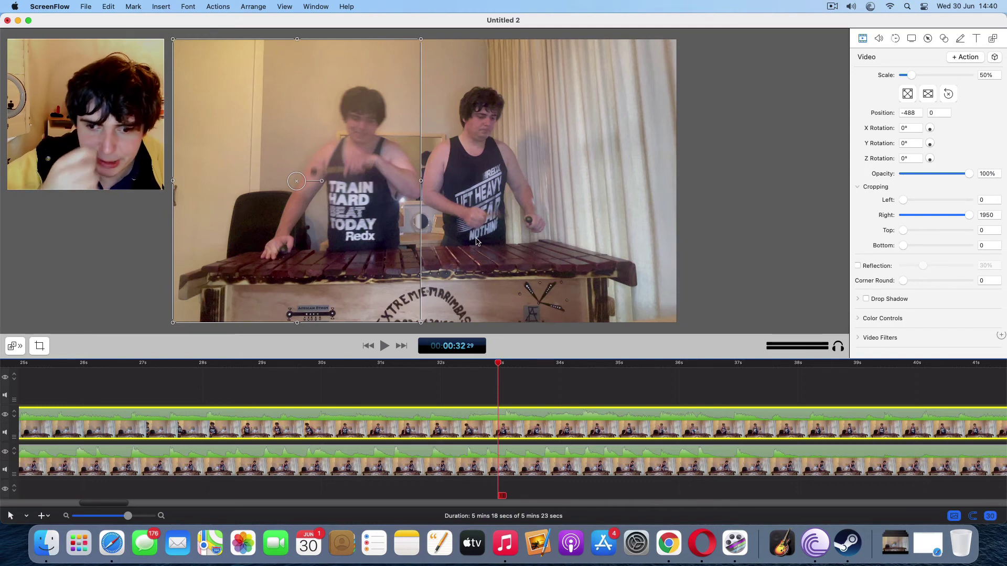
scroll(385, 278, "up", 3)
scroll(386, 278, "down", 4)
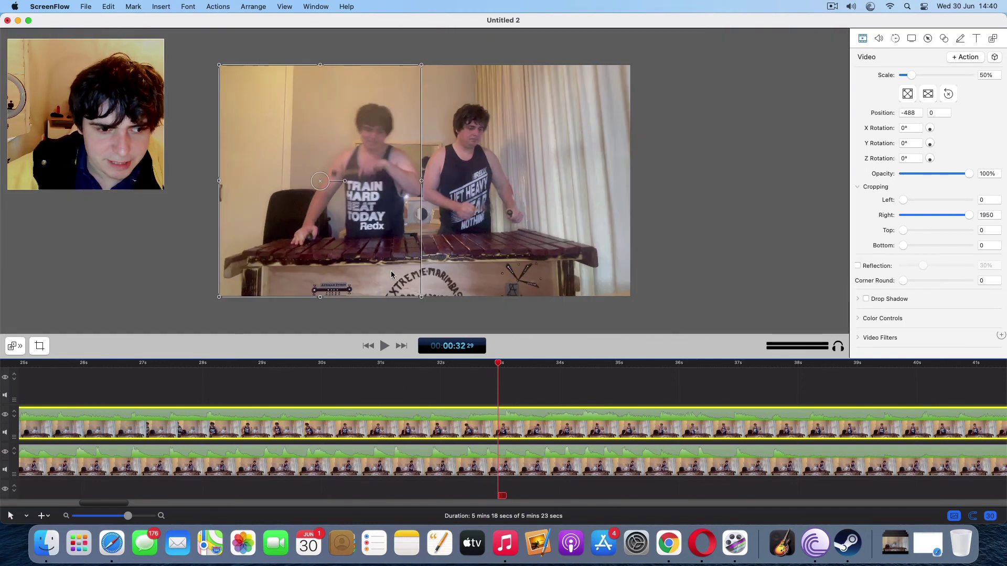
scroll(394, 280, "up", 1)
scroll(488, 226, "up", 1)
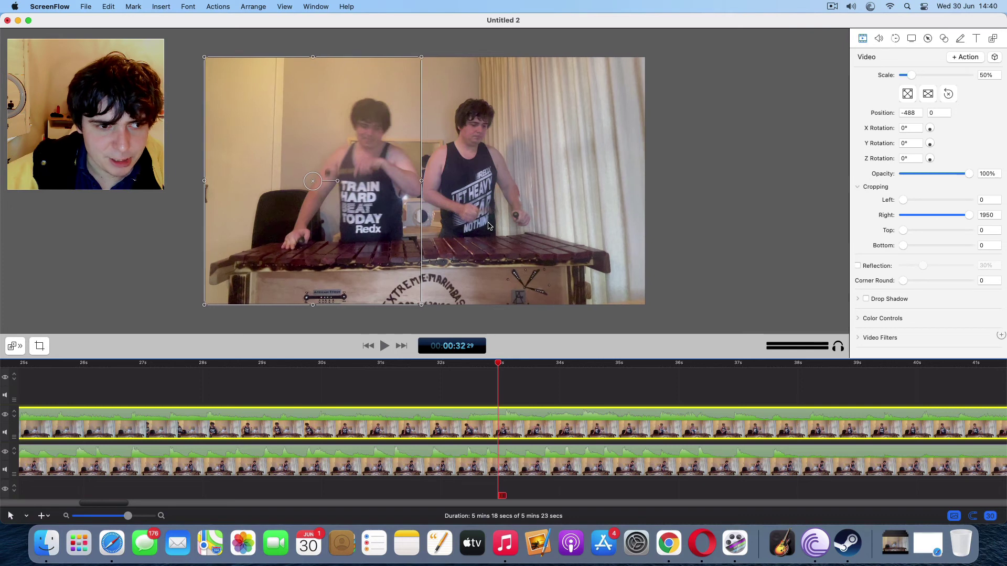
scroll(506, 263, "down", 1)
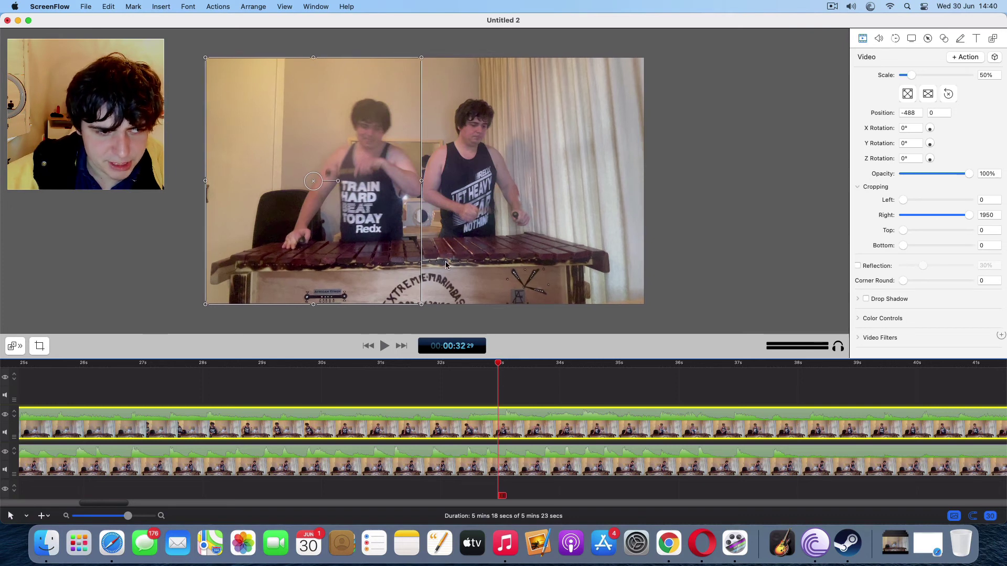
scroll(430, 256, "up", 3)
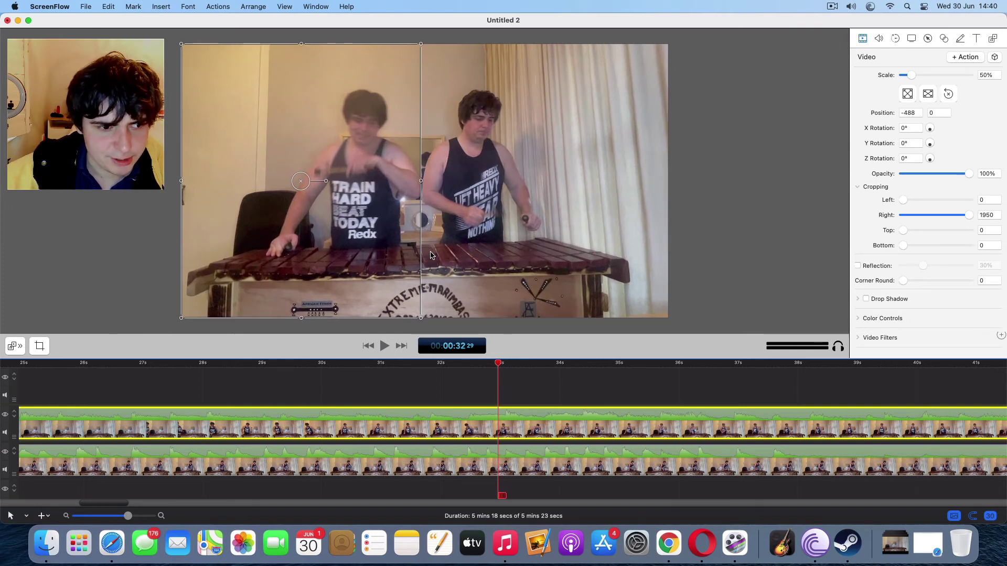
Deselect the clip and export the current frame as PNG 'tutorial 1' via Cmd+Shift+E.
left_click(717, 191)
left_click(85, 7)
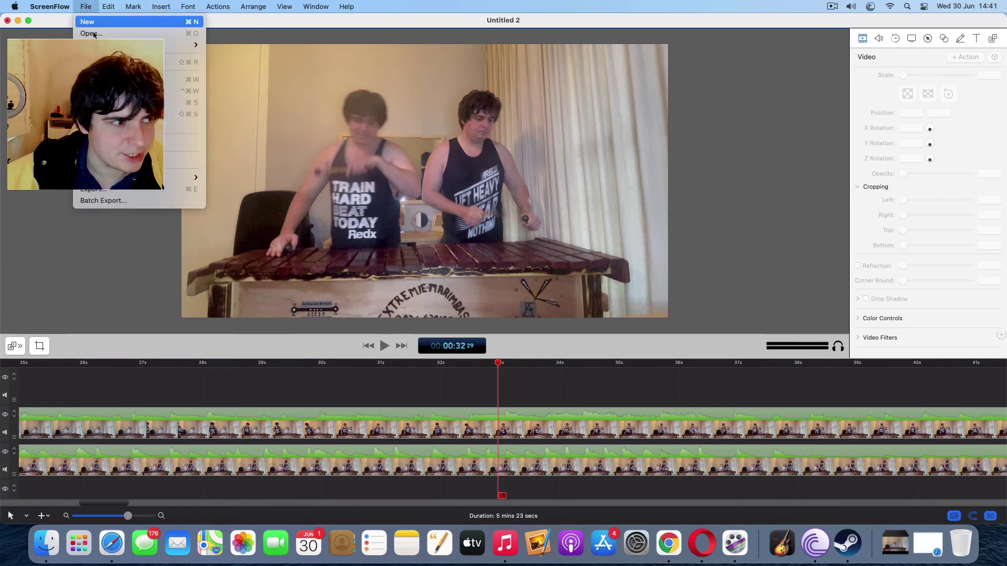
left_click(572, 221)
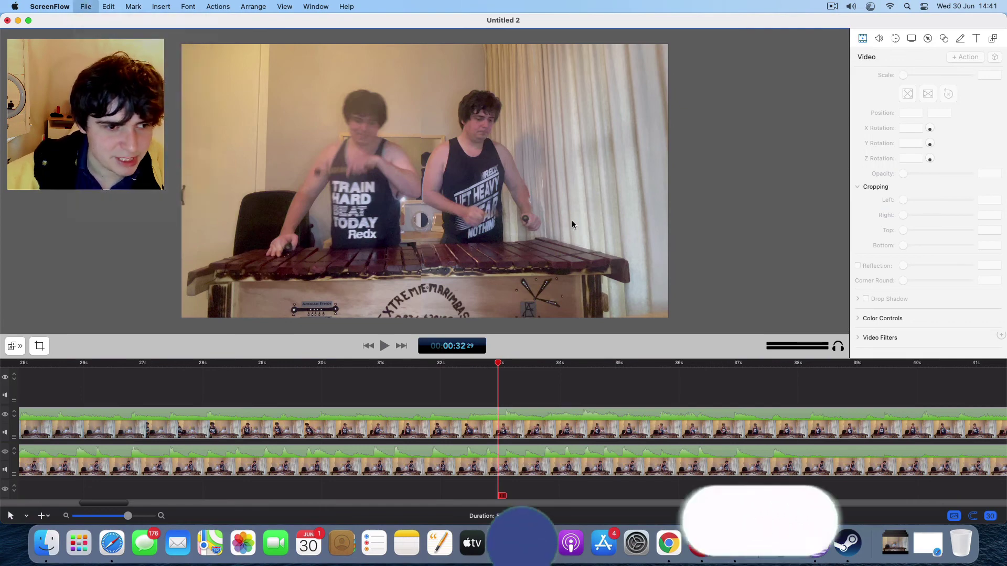
key("super+shift+e")
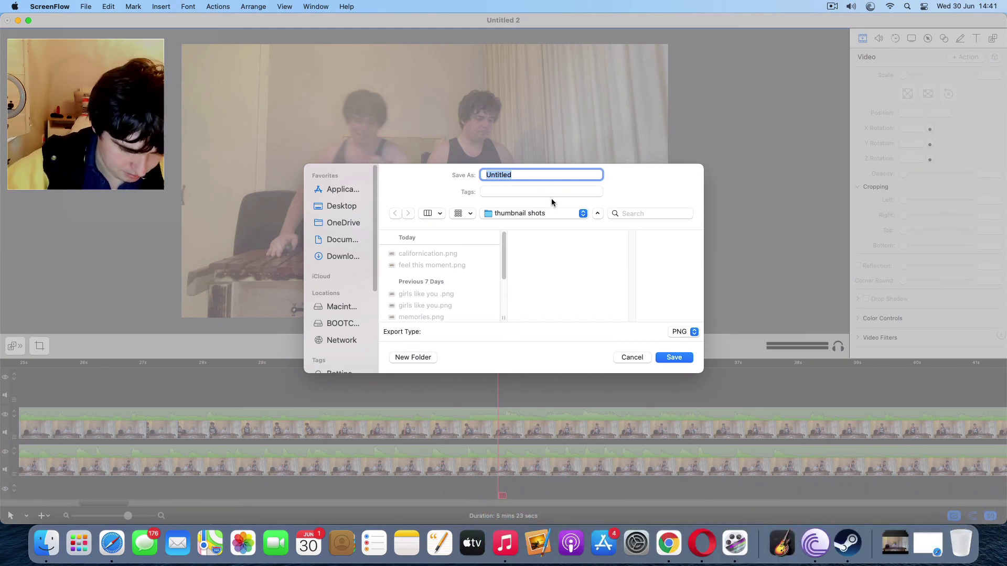
type("tutor")
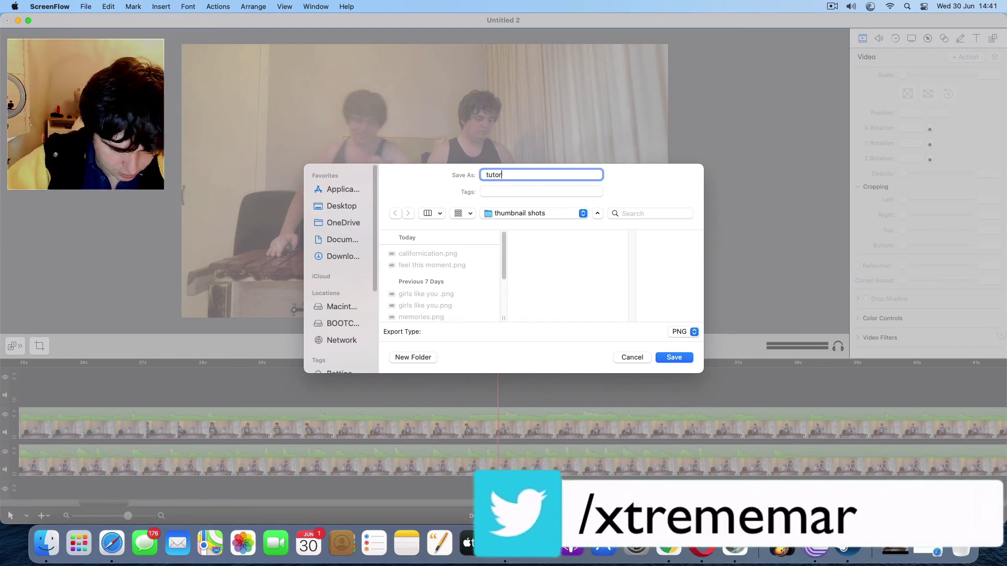
type("ial 1")
key("Return")
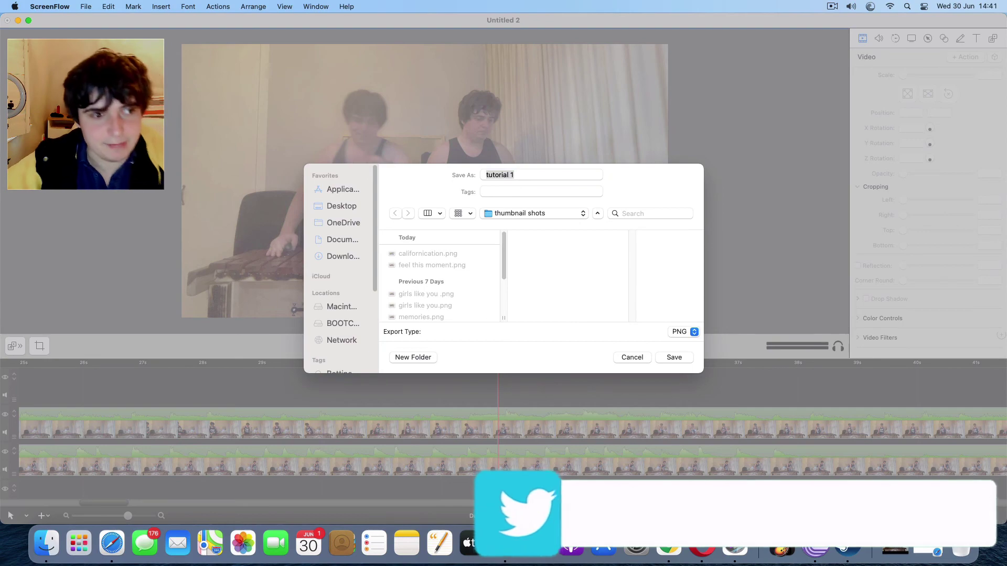